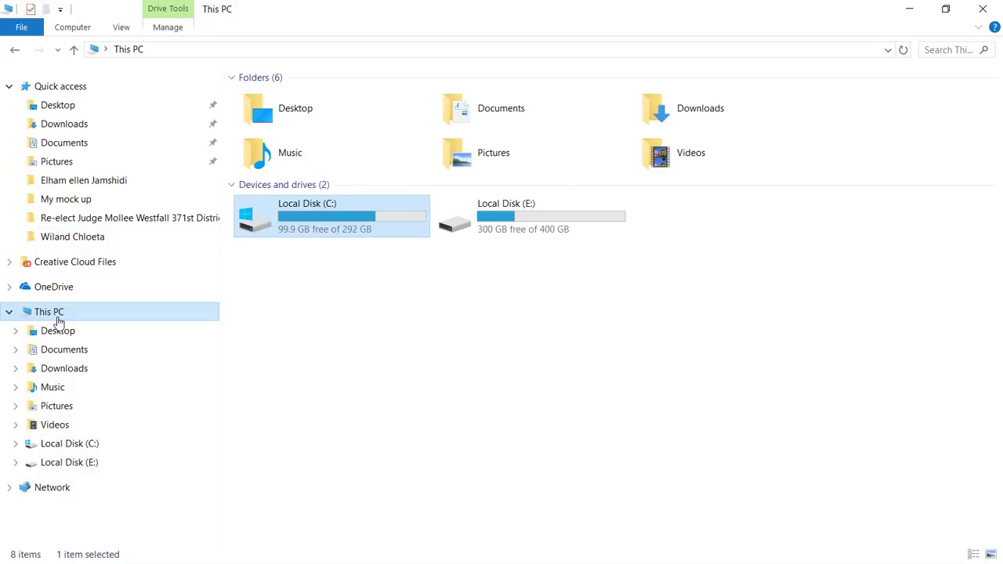
Bring up the context menu for This PC in File Explorer's navigation pane.
{"action": "right_click", "coordinate": [59, 317]}
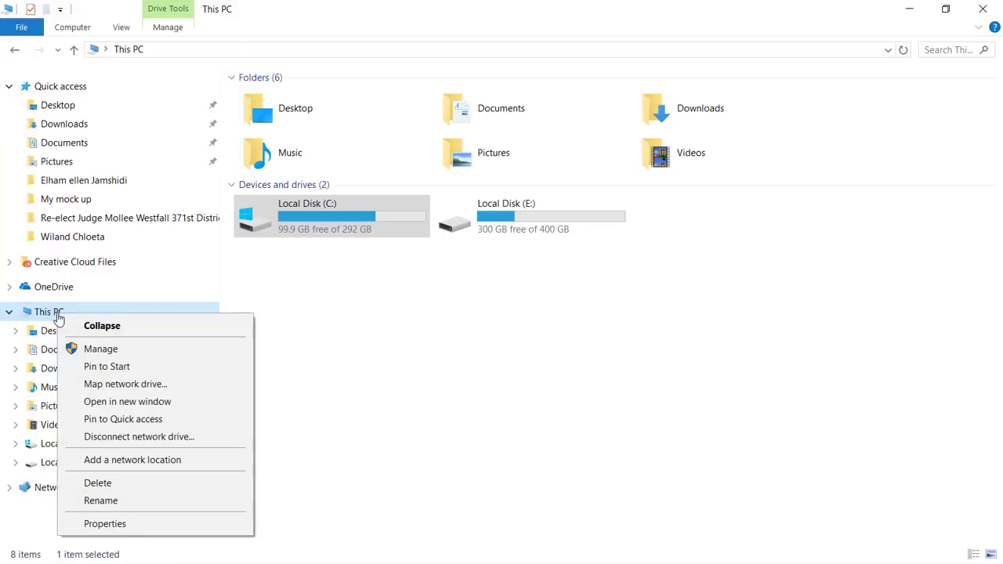
Launch Computer Management using This PC's Manage option.
{"action": "left_click", "coordinate": [117, 353]}
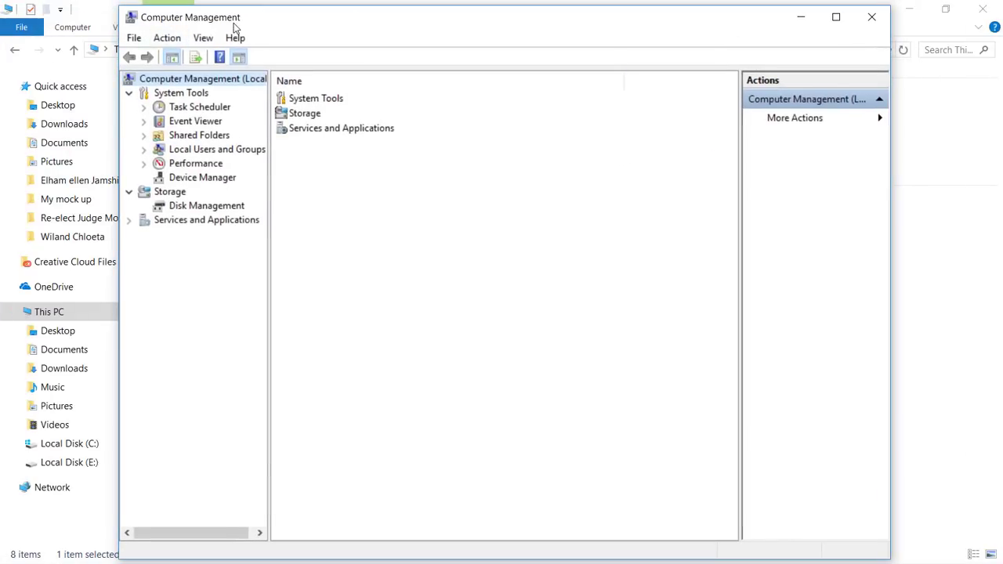
Switch to Disk Management and inspect the C: (292.63 GB) and E: (405.66 GB) partitions.
{"action": "left_click", "coordinate": [197, 208]}
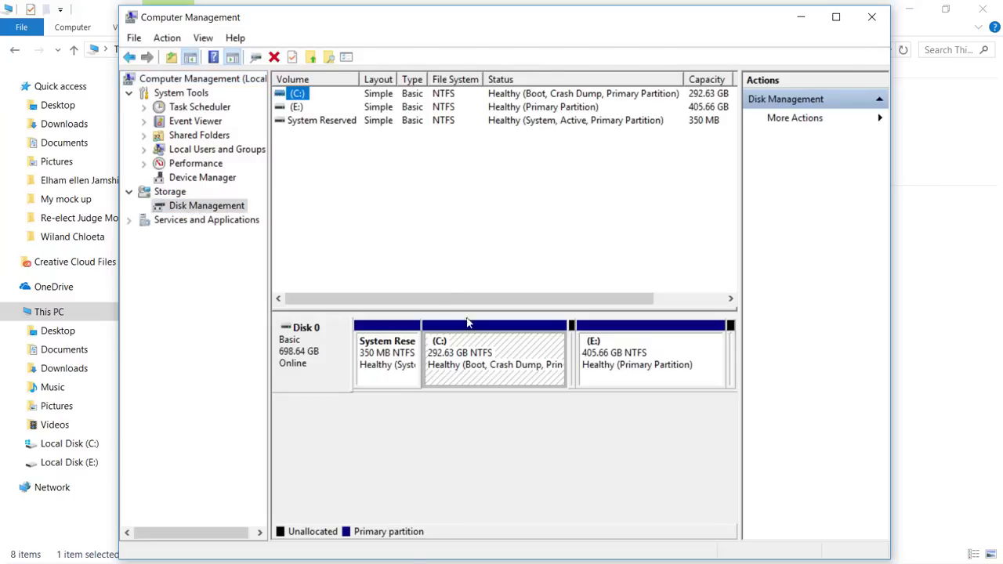
{"action": "left_click", "coordinate": [298, 107]}
{"action": "left_click", "coordinate": [296, 94]}
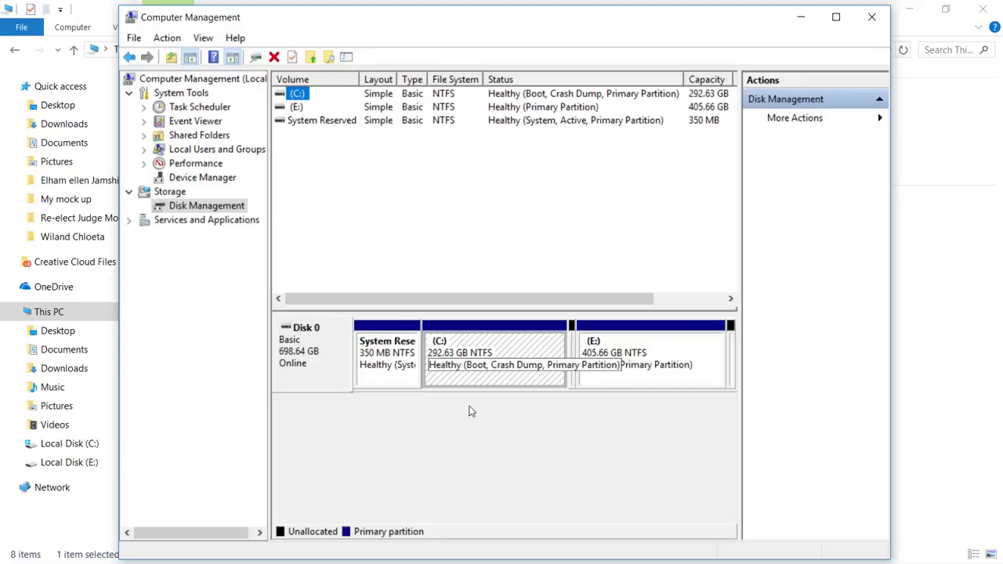
{"action": "left_click", "coordinate": [636, 360]}
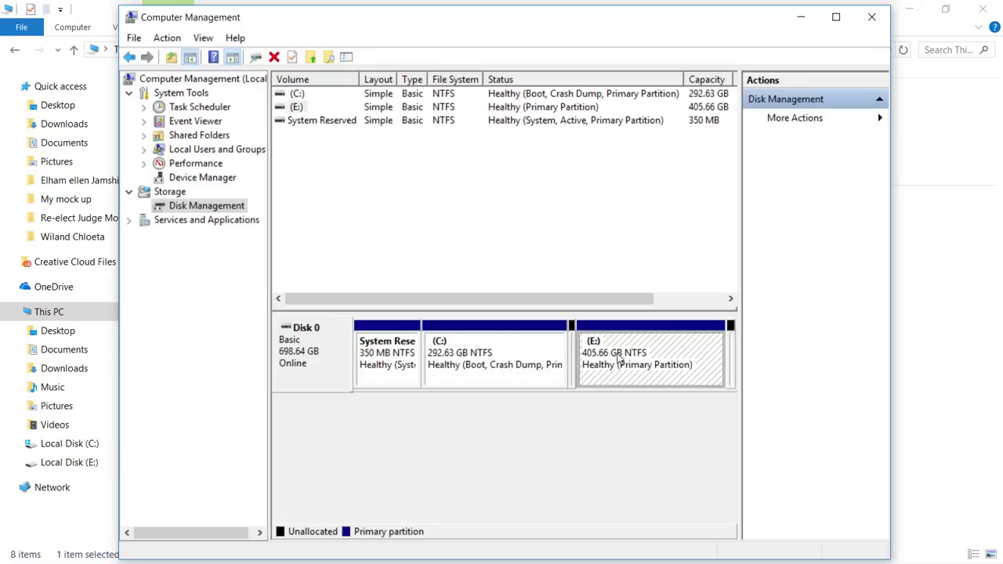
Shrink the E: volume by 2000 MB to free unallocated space.
{"action": "right_click", "coordinate": [633, 354]}
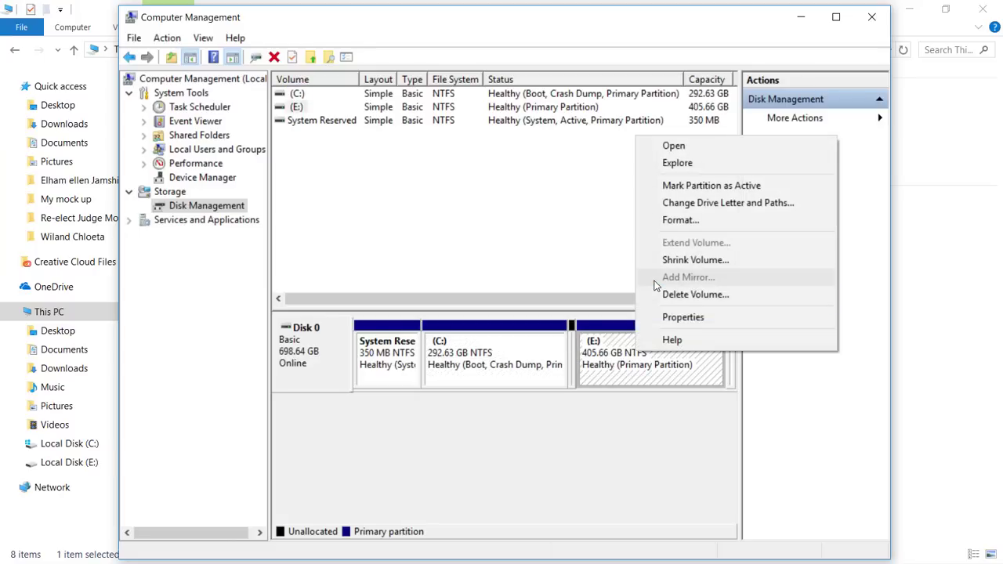
{"action": "left_click", "coordinate": [681, 260]}
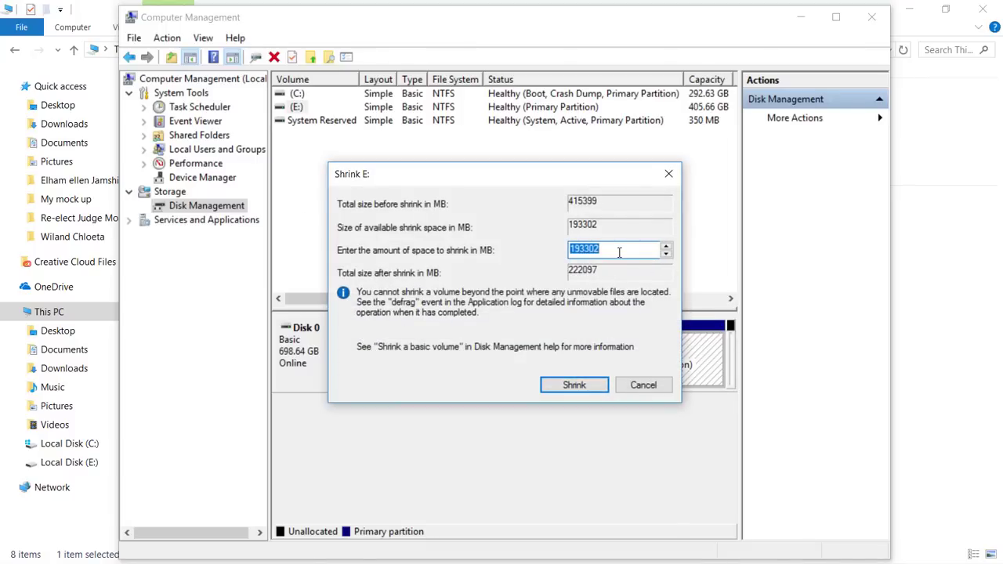
{"action": "type", "text": "2000"}
{"action": "left_click", "coordinate": [574, 386]}
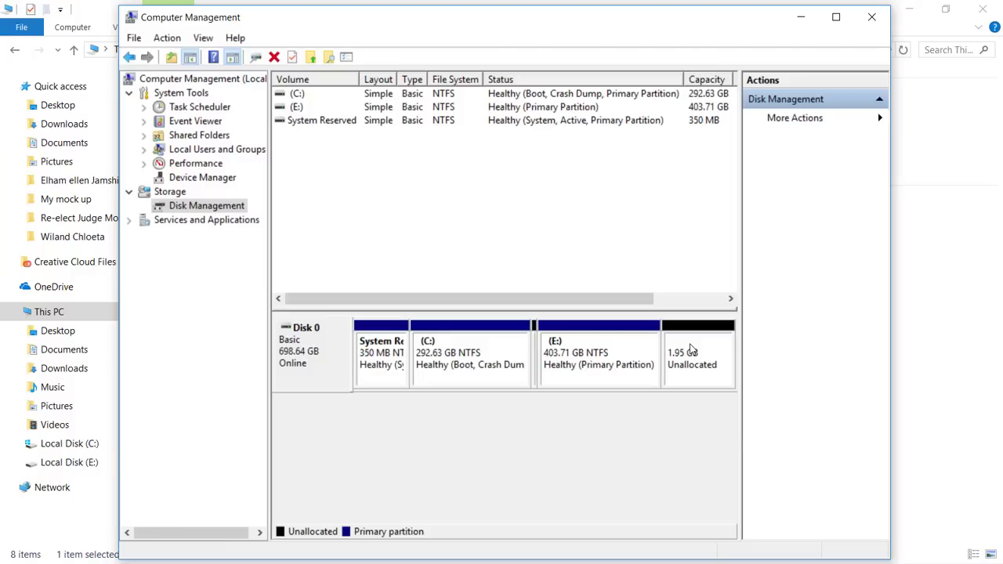
Turn the 2000 MB unallocated space into an NTFS New Volume with drive letter D:.
{"action": "right_click", "coordinate": [692, 350]}
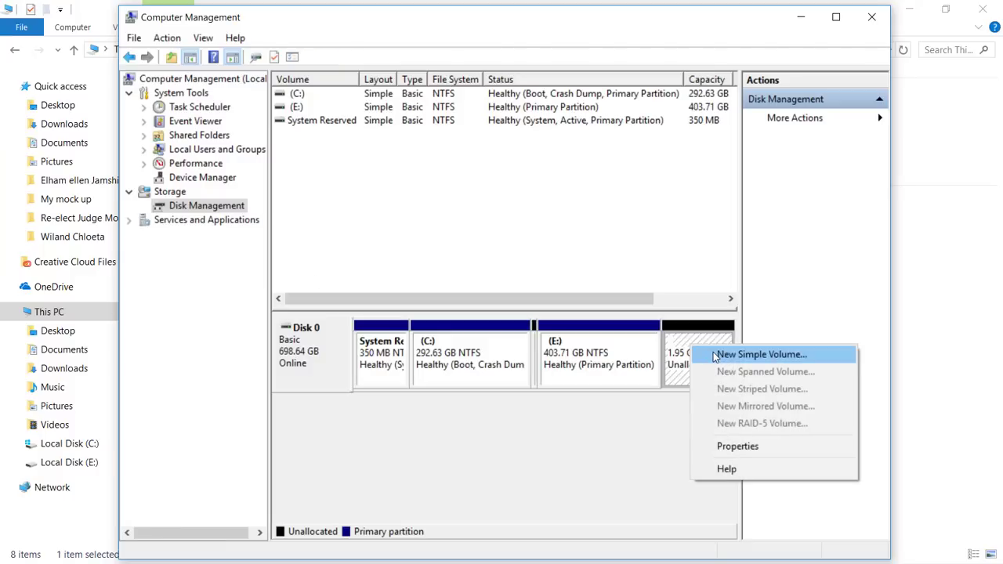
{"action": "left_click", "coordinate": [759, 357]}
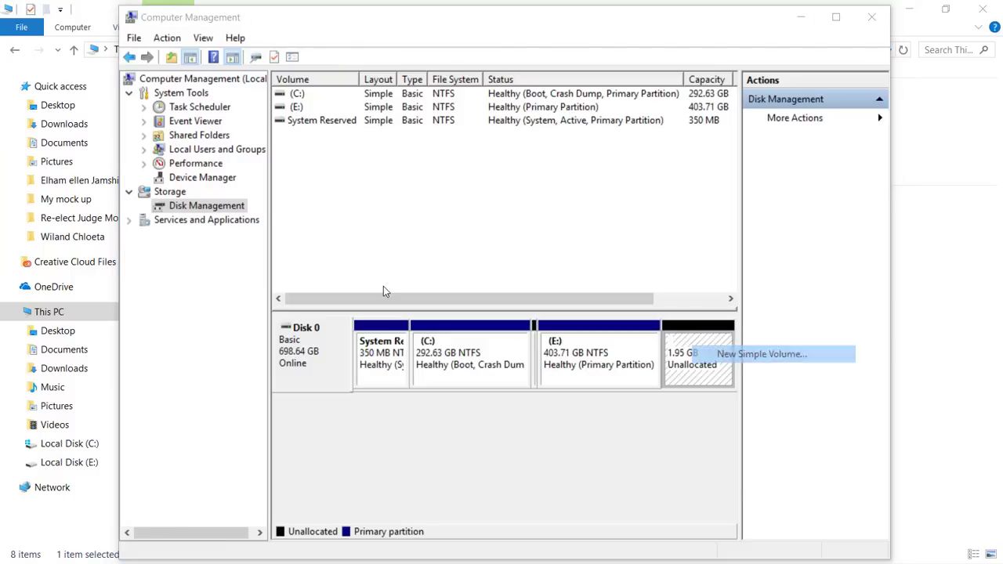
{"action": "left_click", "coordinate": [574, 375]}
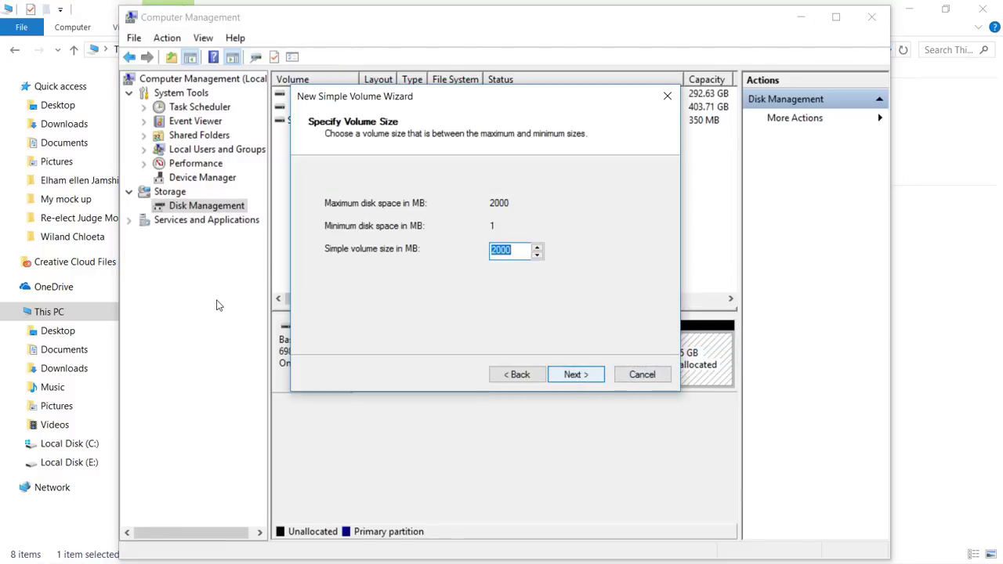
{"action": "left_click", "coordinate": [576, 376]}
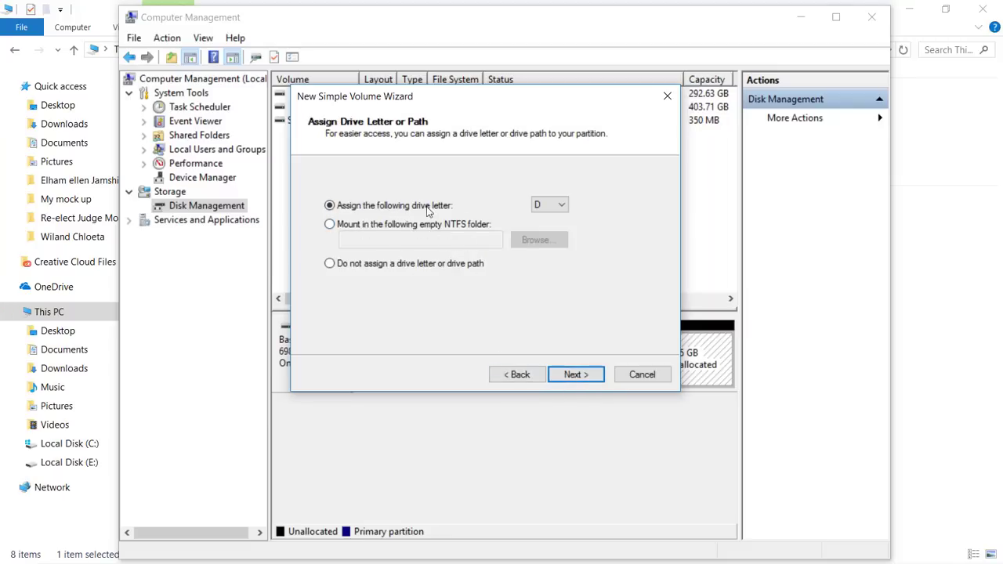
{"action": "left_click", "coordinate": [576, 376]}
{"action": "left_click", "coordinate": [565, 376]}
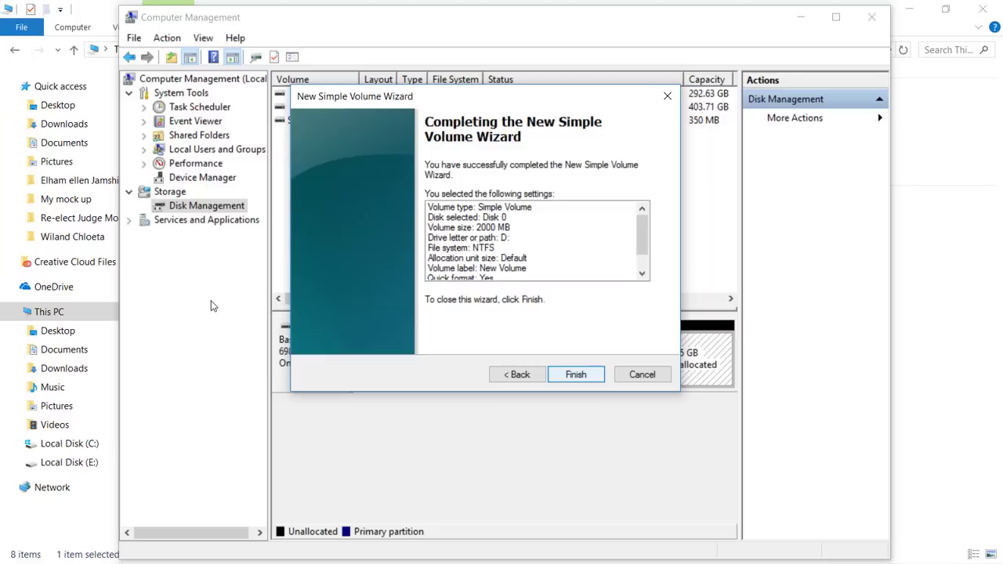
{"action": "key", "text": "Return"}
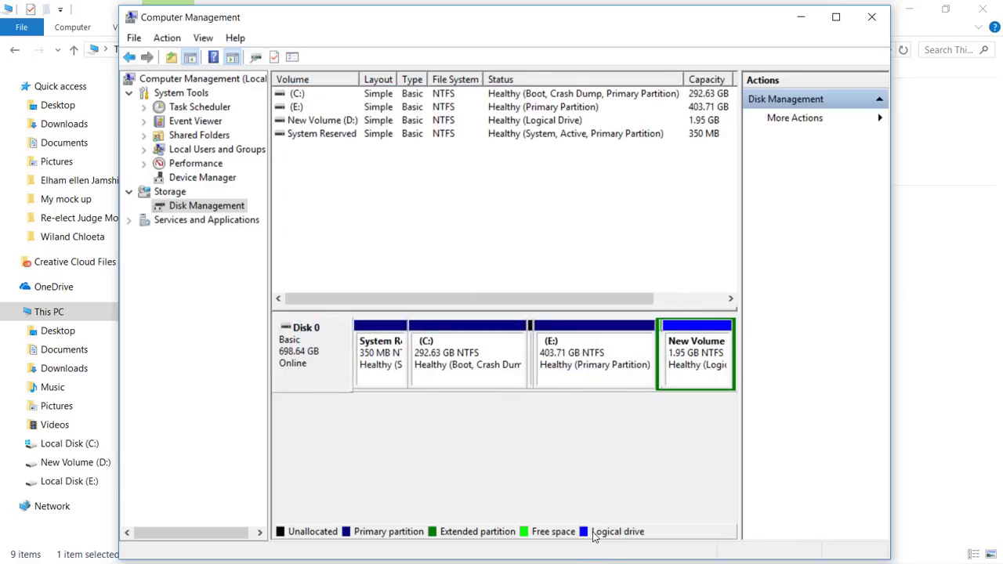
Delete the New Volume (D:) partition.
{"action": "right_click", "coordinate": [686, 345]}
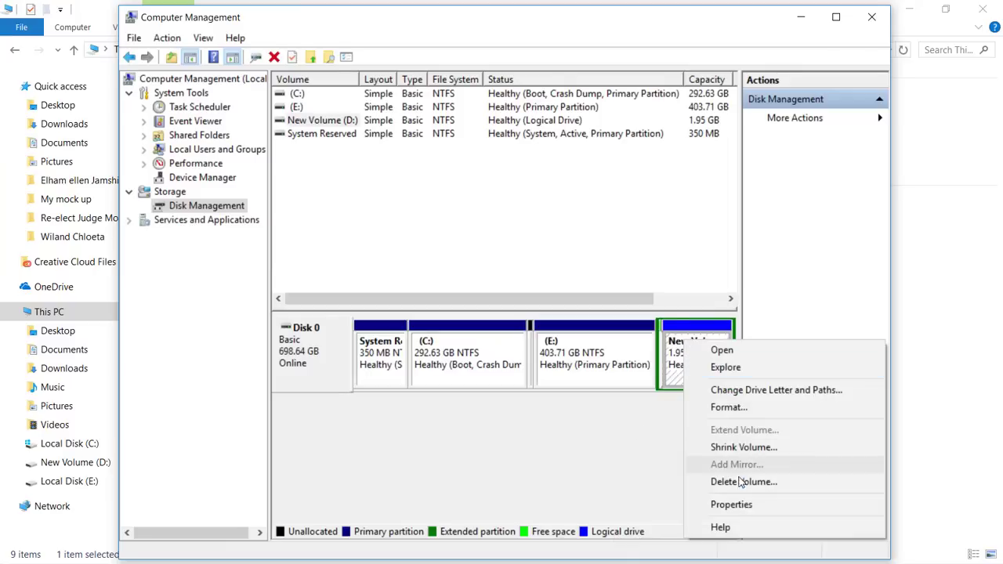
{"action": "left_click", "coordinate": [728, 481]}
{"action": "left_click", "coordinate": [562, 344]}
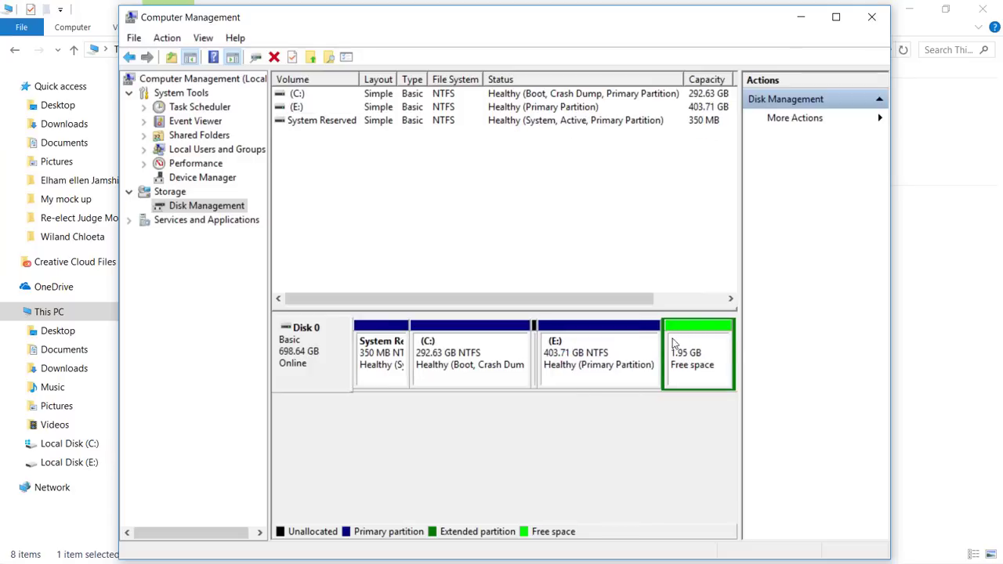
Delete the leftover extended partition, leaving 1.95 GB unallocated after E:.
{"action": "left_click", "coordinate": [578, 362]}
{"action": "right_click", "coordinate": [575, 350]}
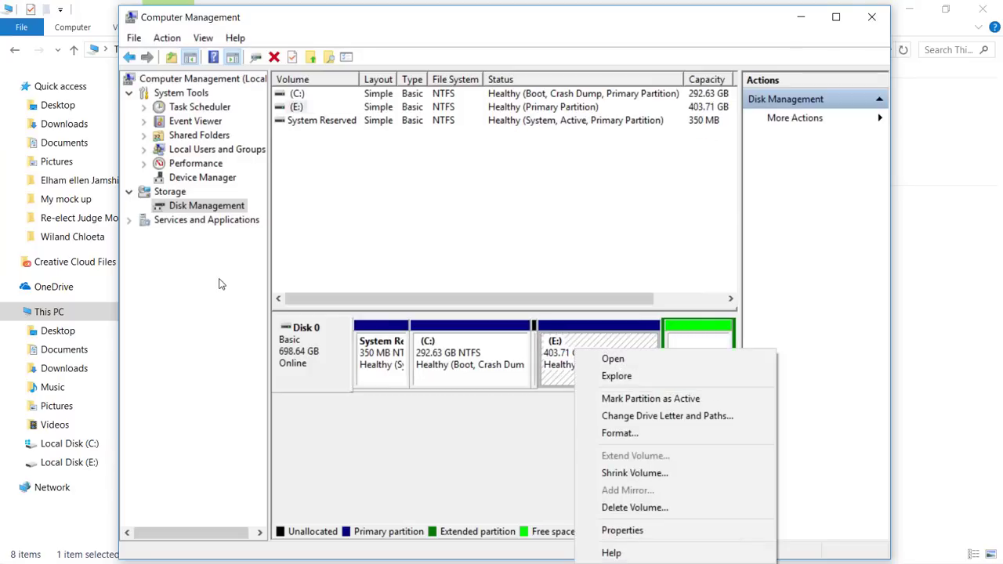
{"action": "left_click", "coordinate": [548, 423]}
{"action": "right_click", "coordinate": [594, 368]}
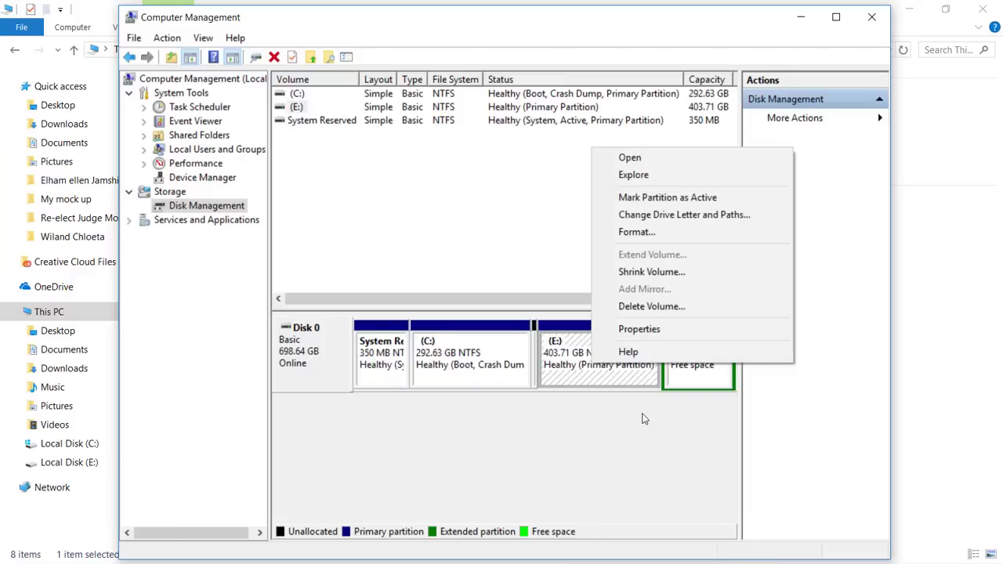
{"action": "left_click", "coordinate": [678, 374]}
{"action": "right_click", "coordinate": [680, 365]}
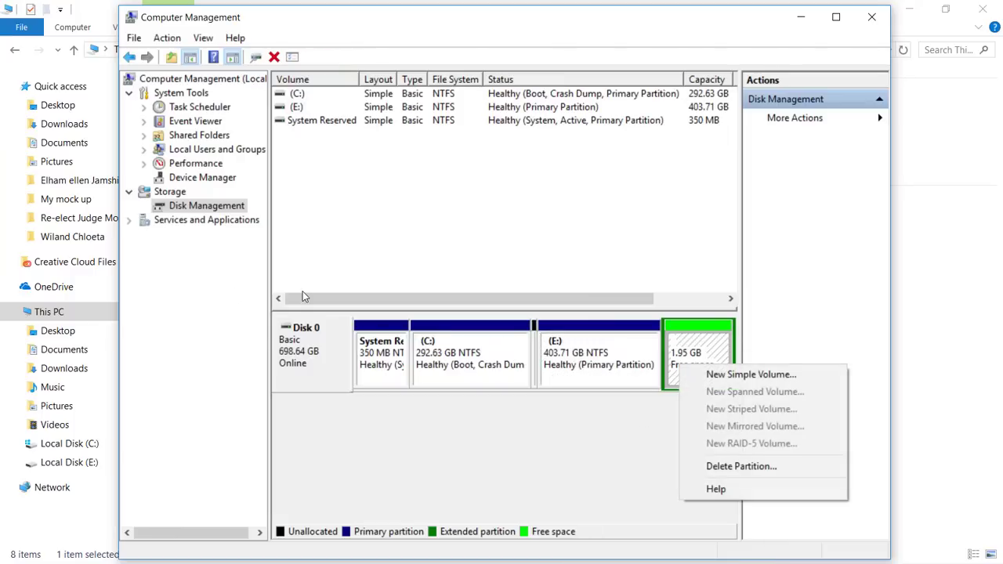
{"action": "left_click", "coordinate": [731, 466]}
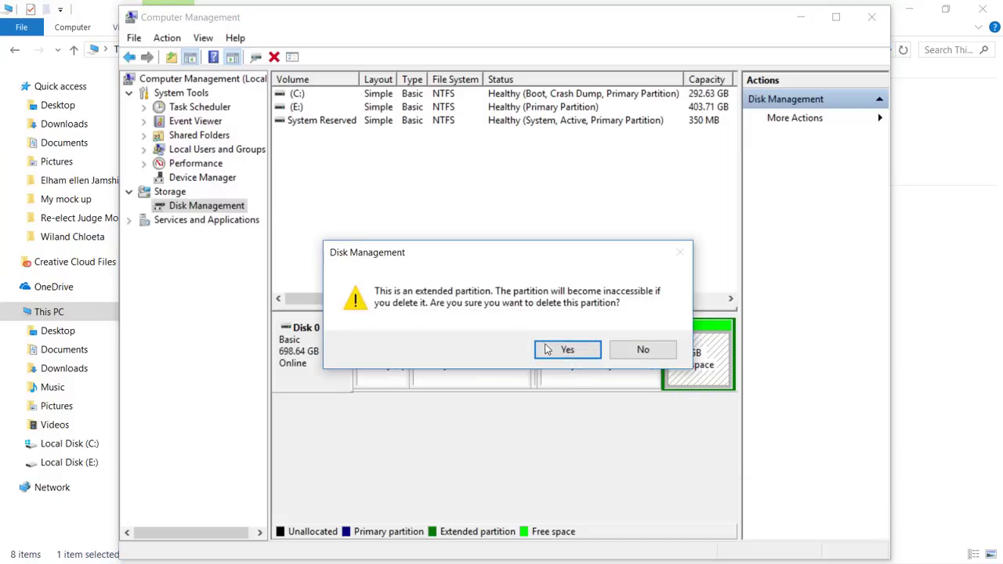
{"action": "left_click", "coordinate": [558, 354]}
{"action": "right_click", "coordinate": [580, 357]}
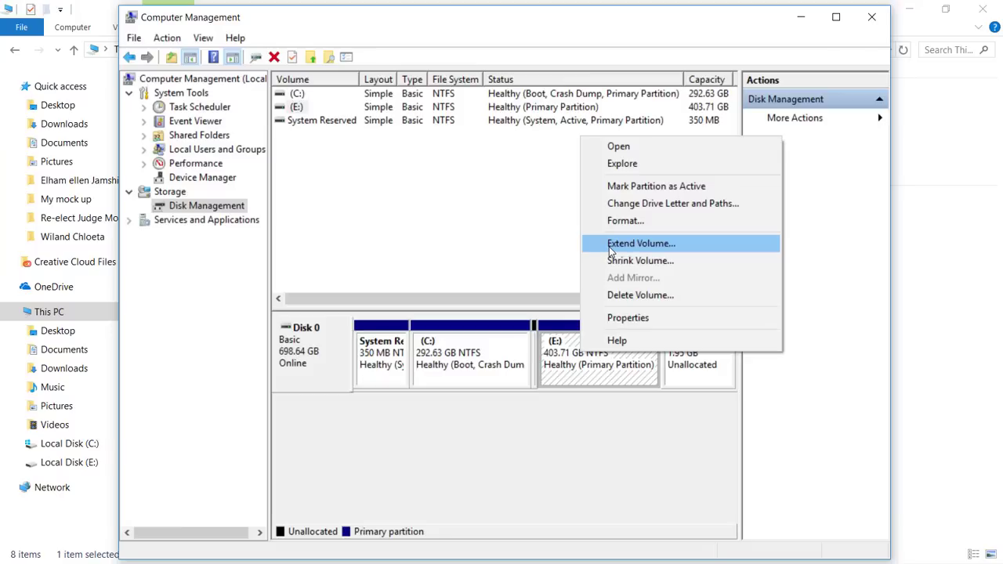
{"action": "left_click", "coordinate": [649, 404]}
{"action": "right_click", "coordinate": [596, 362]}
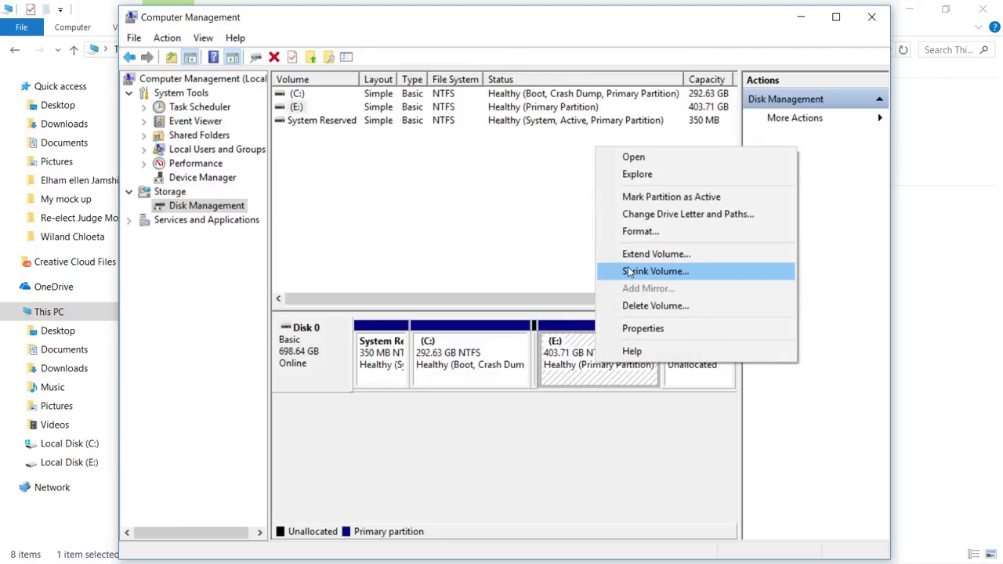
{"action": "left_click", "coordinate": [259, 336]}
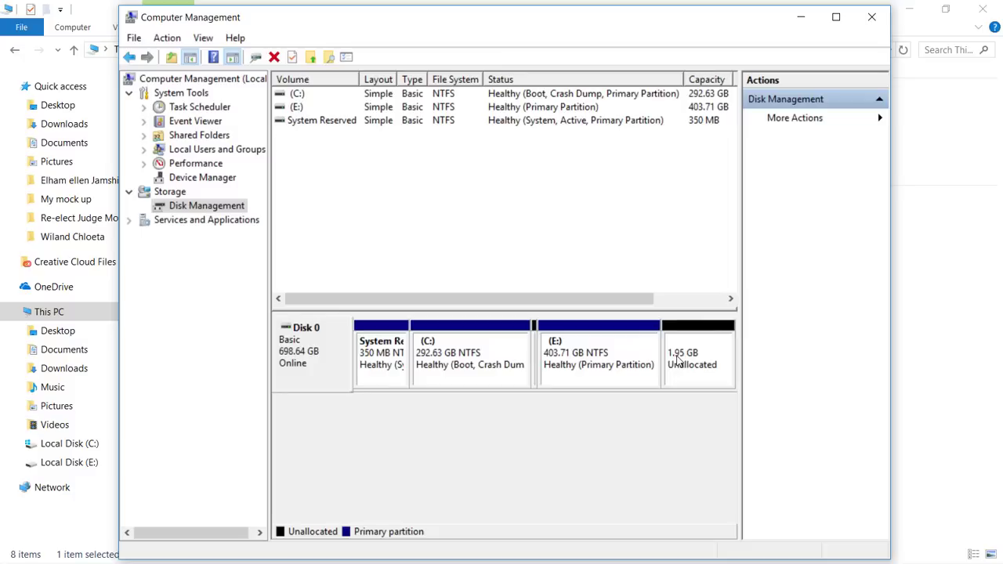
{"action": "left_click", "coordinate": [562, 352]}
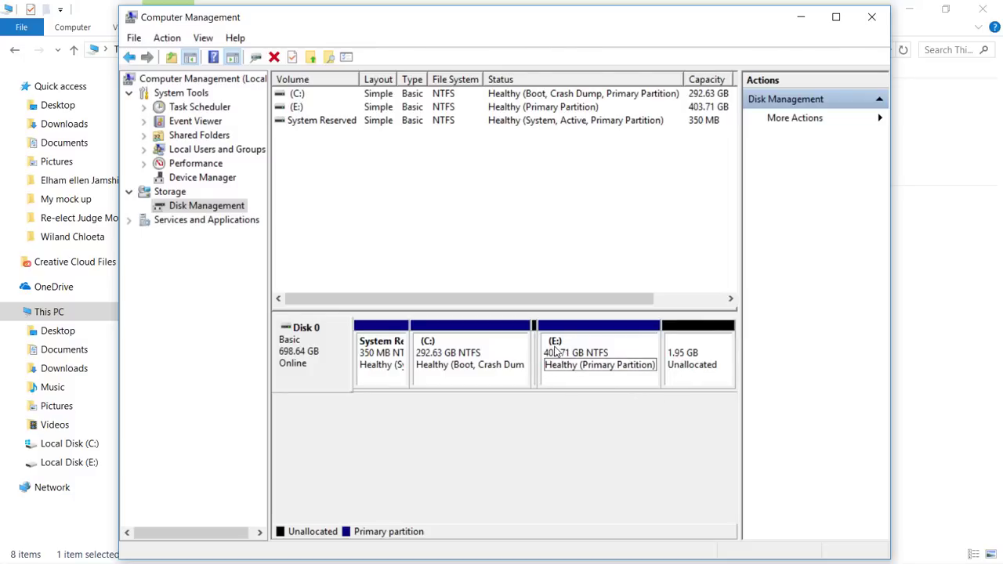
{"action": "left_click", "coordinate": [443, 354]}
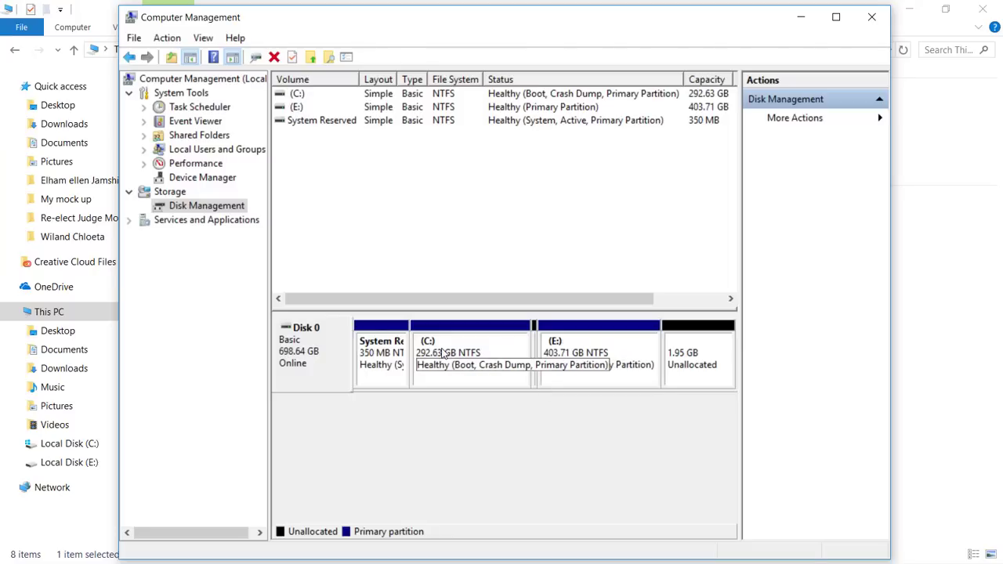
{"action": "right_click", "coordinate": [443, 347]}
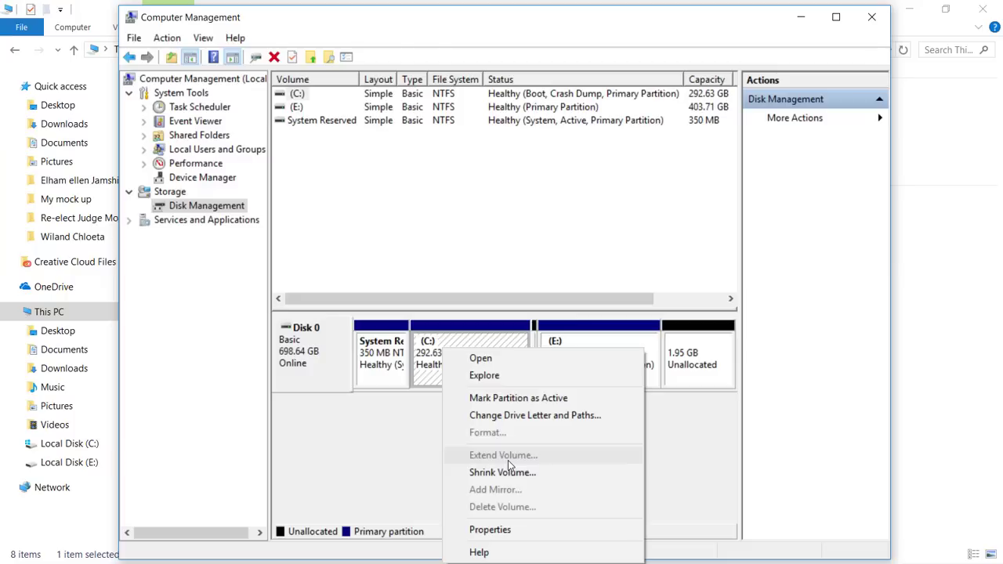
{"action": "left_click", "coordinate": [413, 441]}
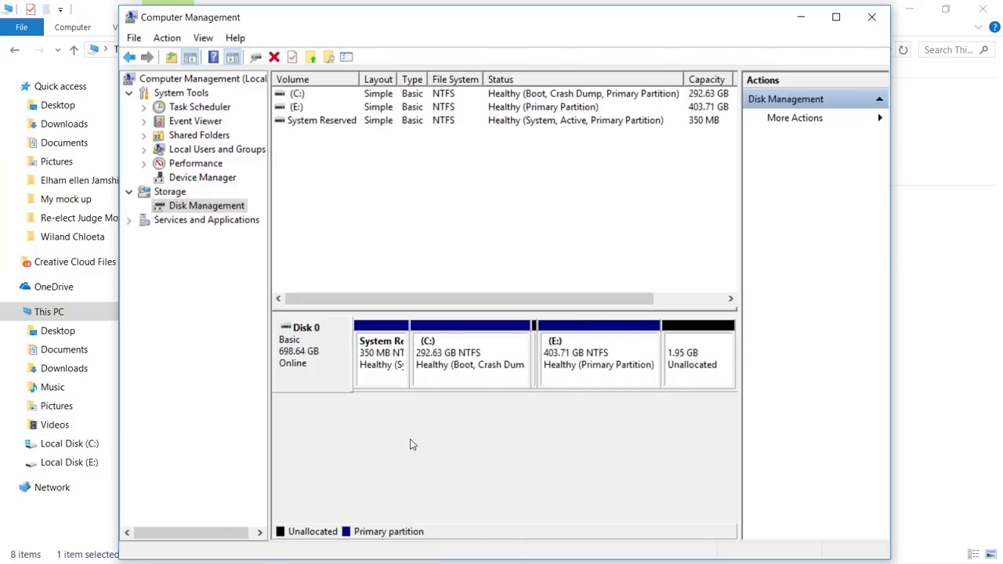
{"action": "left_click", "coordinate": [648, 381]}
{"action": "left_click", "coordinate": [707, 360]}
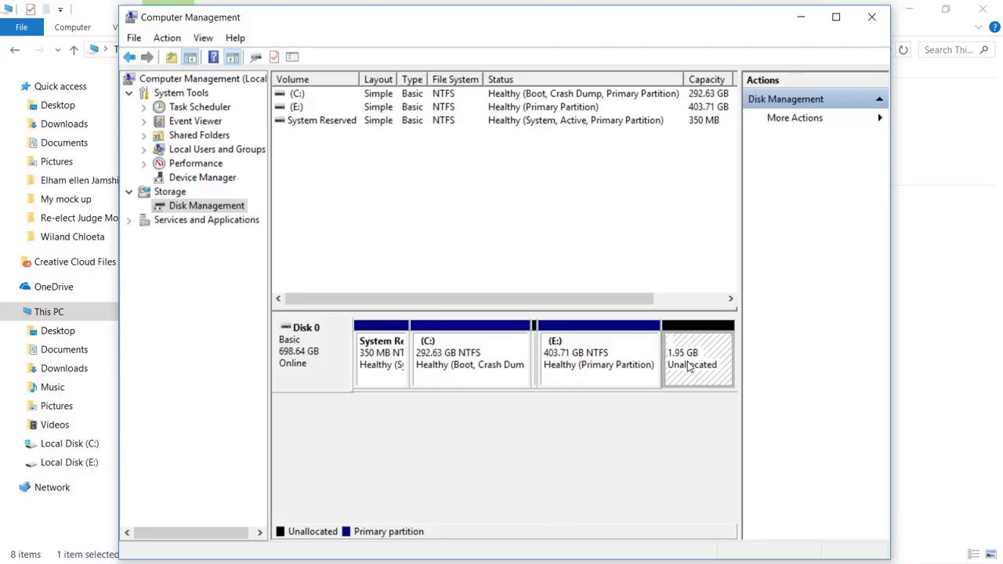
Start the Extend Volume Wizard for E: and move its window to the left.
{"action": "left_click", "coordinate": [626, 358]}
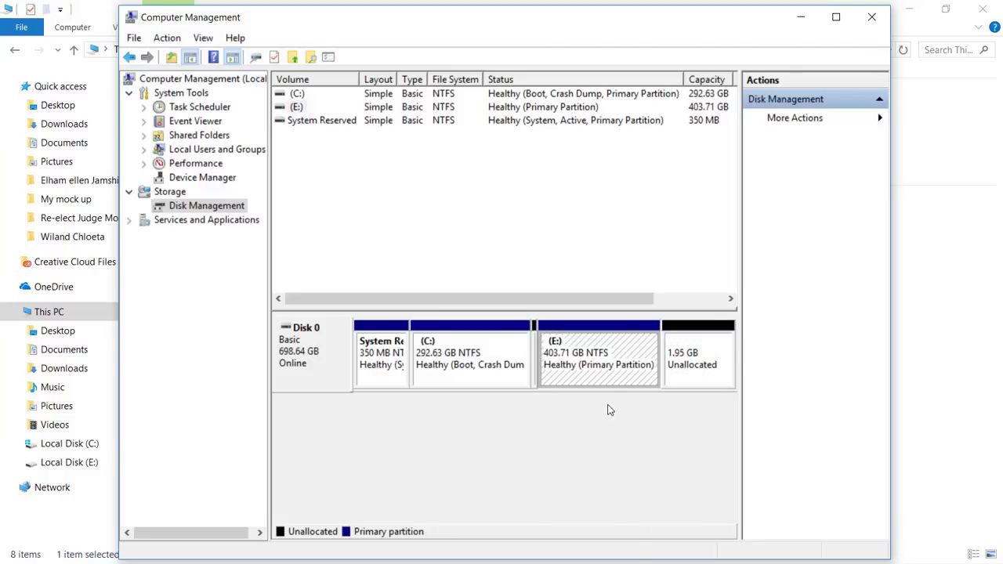
{"action": "right_click", "coordinate": [595, 356]}
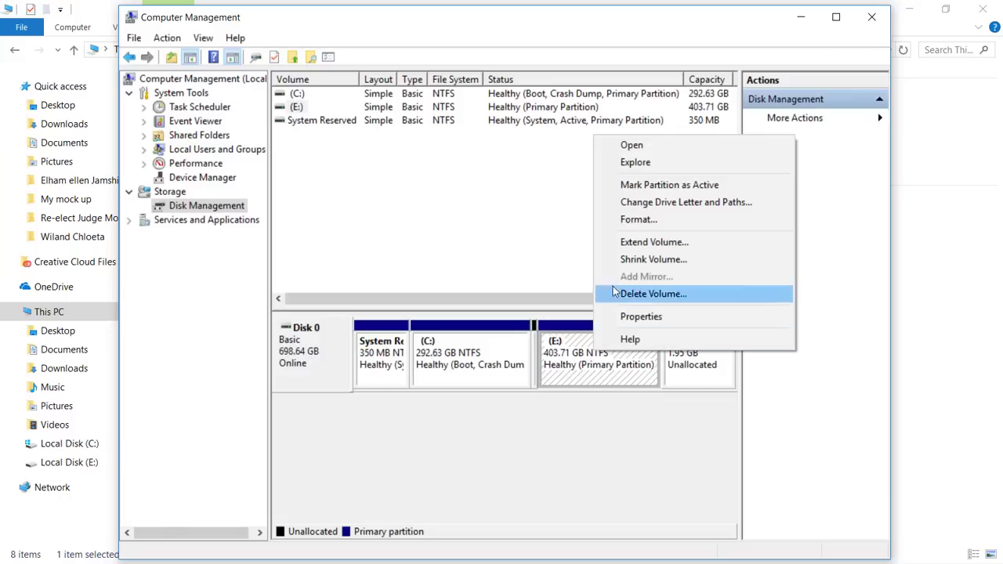
{"action": "left_click", "coordinate": [581, 373]}
{"action": "left_click", "coordinate": [580, 374]}
{"action": "right_click", "coordinate": [579, 356]}
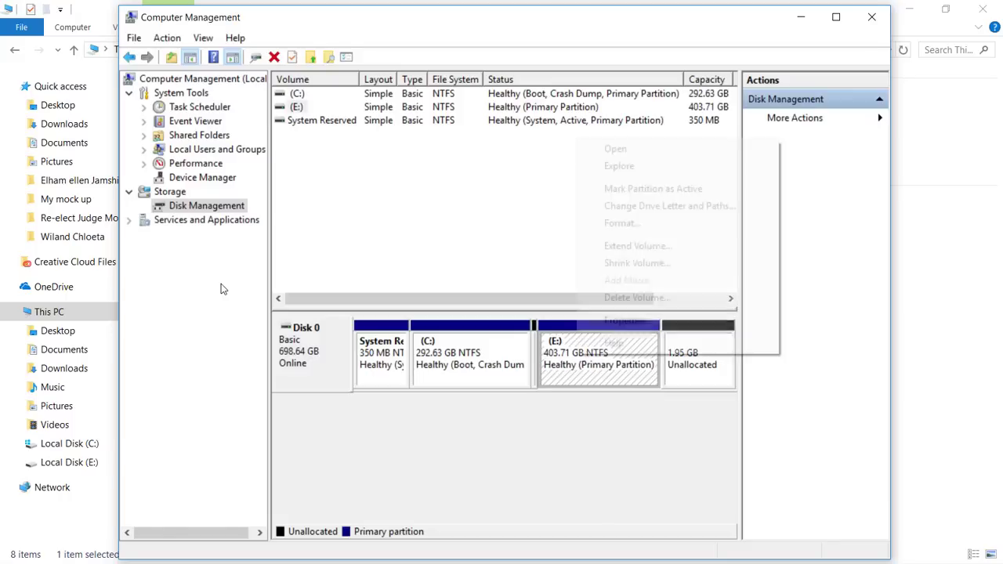
{"action": "left_click", "coordinate": [623, 249]}
{"action": "left_click_drag", "start_coordinate": [535, 101], "coordinate": [306, 70]}
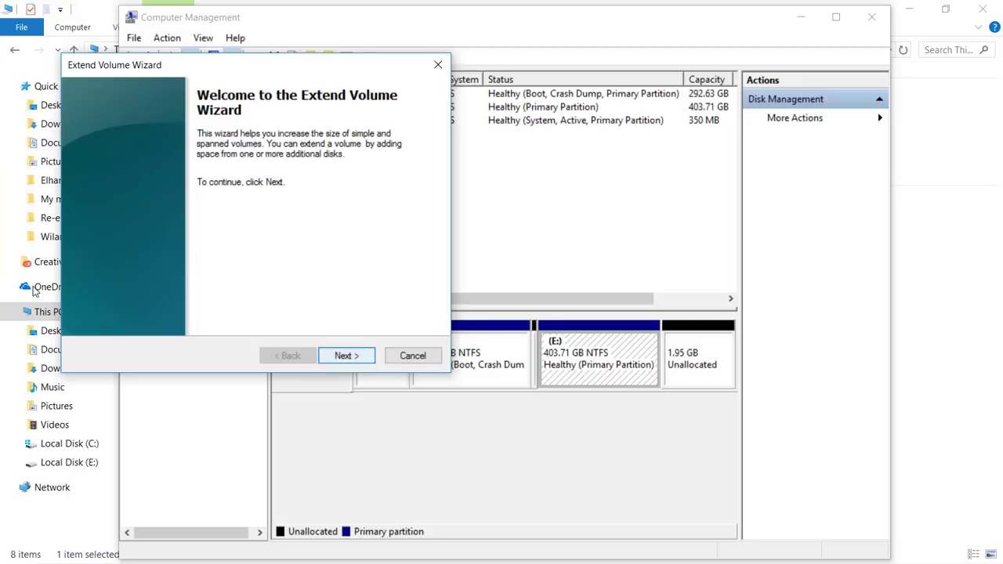
Add the 1.95 GB unallocated space back into E:, restoring it to 405.66 GB.
{"action": "left_click", "coordinate": [344, 355]}
{"action": "left_click", "coordinate": [345, 355]}
{"action": "left_click", "coordinate": [346, 355]}
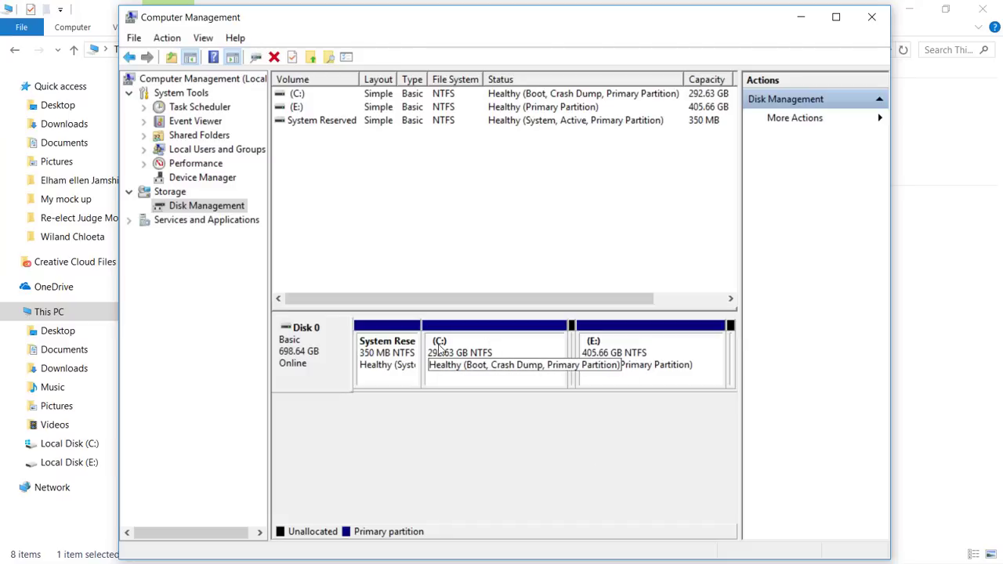
{"action": "left_click", "coordinate": [625, 361]}
Shrink E: by 2000 MB again, bringing it back to 403.71 GB.
{"action": "right_click", "coordinate": [624, 361]}
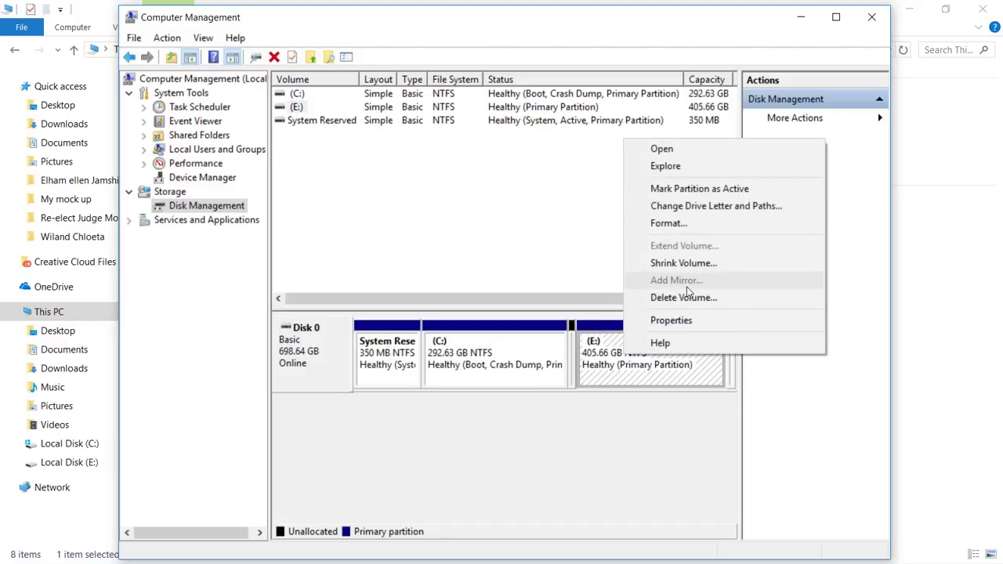
{"action": "left_click", "coordinate": [683, 262]}
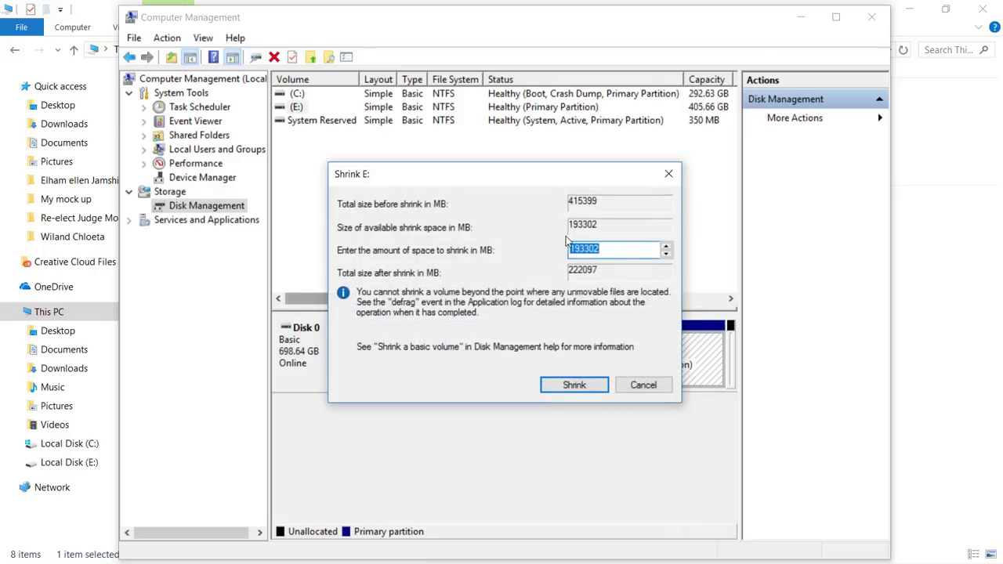
{"action": "type", "text": "2000"}
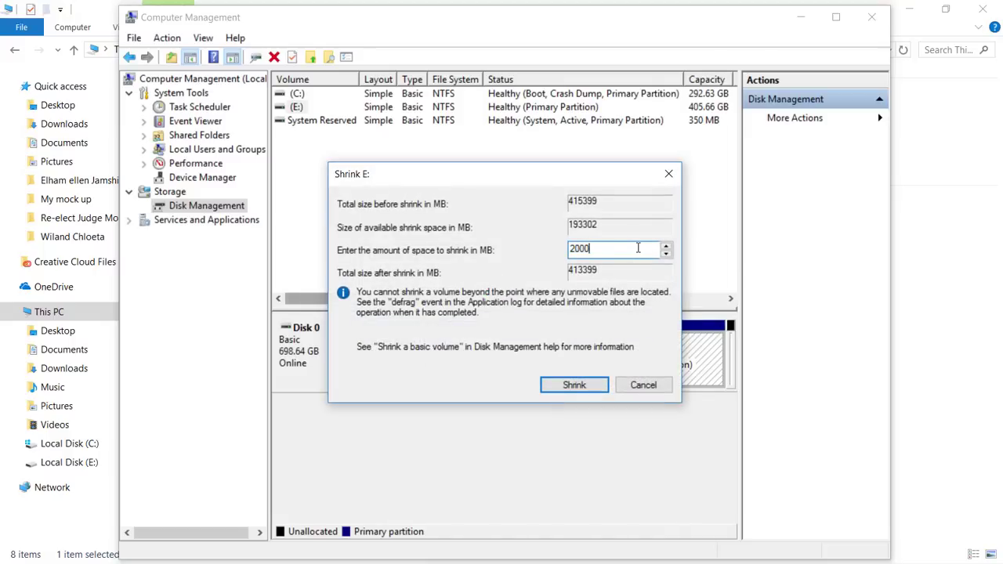
{"action": "key", "text": "Return"}
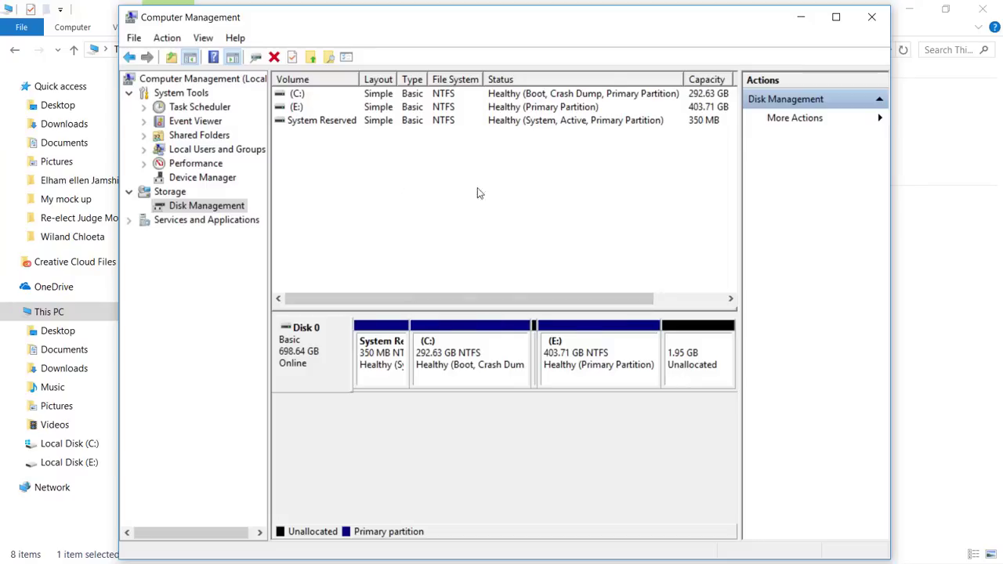
Minimize Computer Management and File Explorer, then launch EaseUS Partition Master 12.0 from the desktop.
{"action": "left_click", "coordinate": [801, 19]}
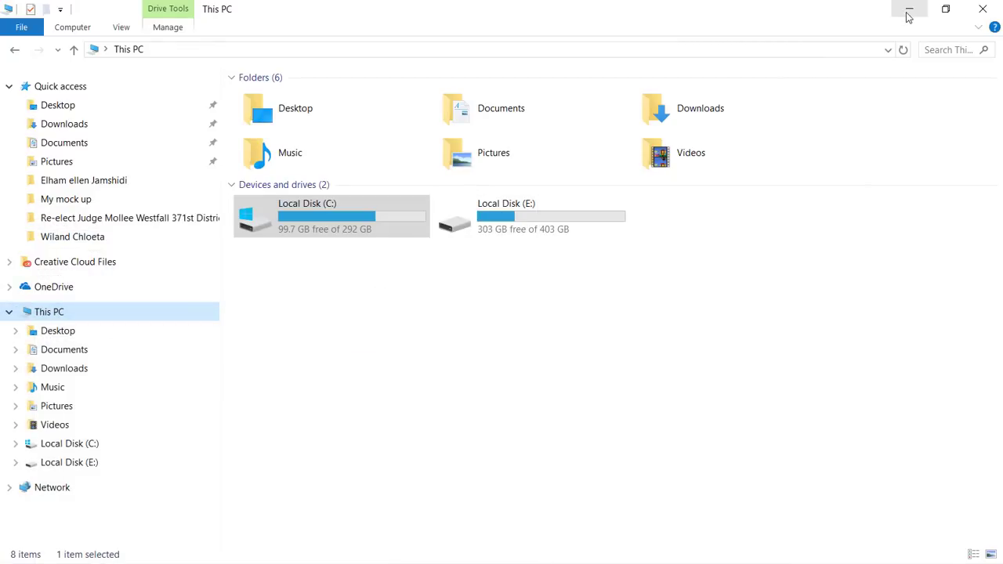
{"action": "left_click", "coordinate": [908, 15]}
{"action": "left_click", "coordinate": [554, 146]}
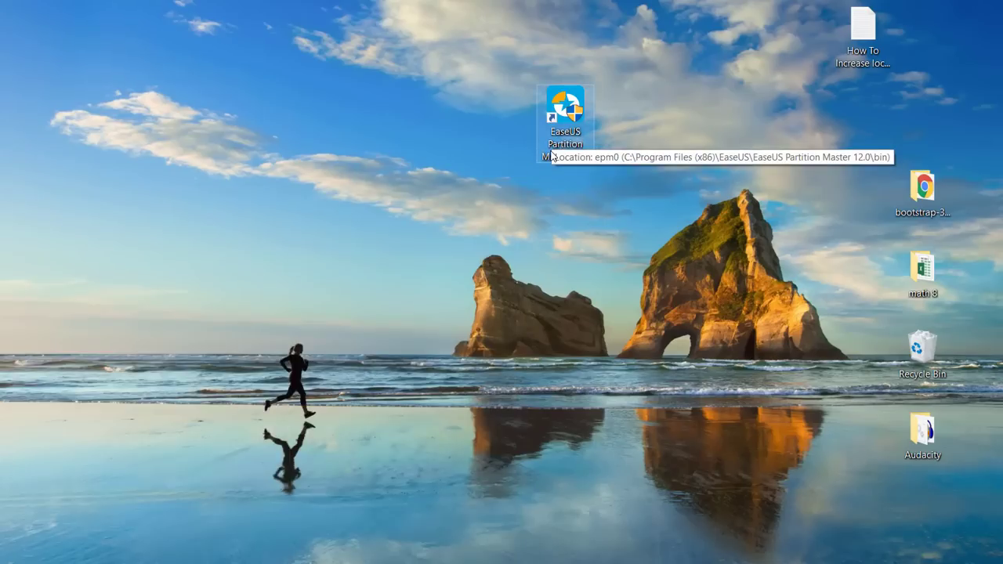
{"action": "double_click", "coordinate": [563, 159]}
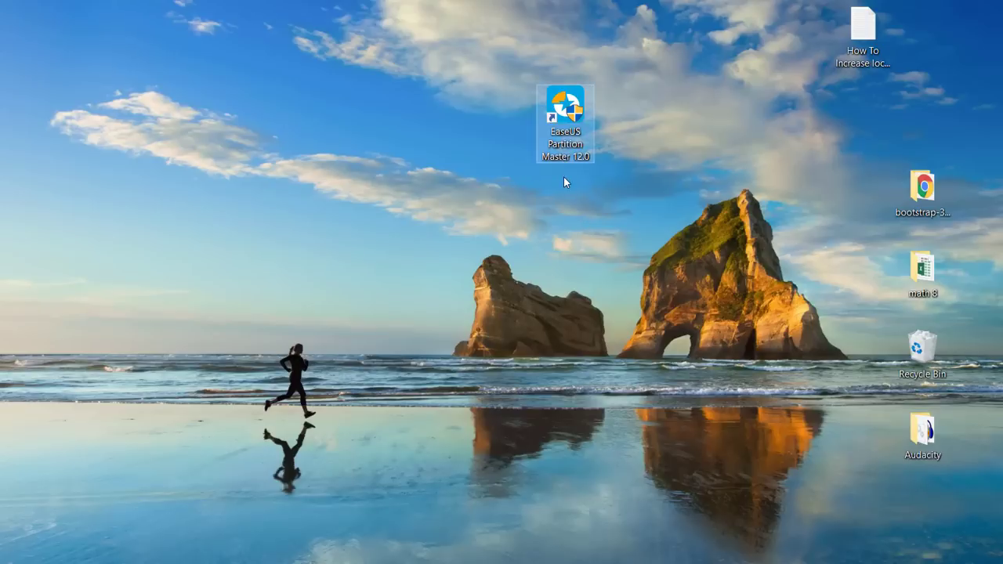
{"action": "left_click", "coordinate": [561, 118]}
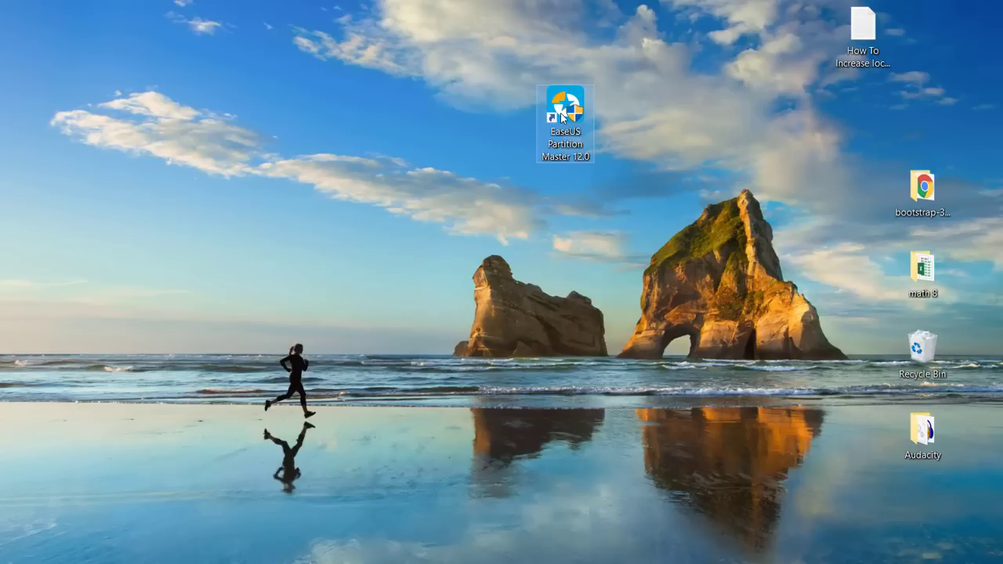
{"action": "double_click", "coordinate": [560, 118]}
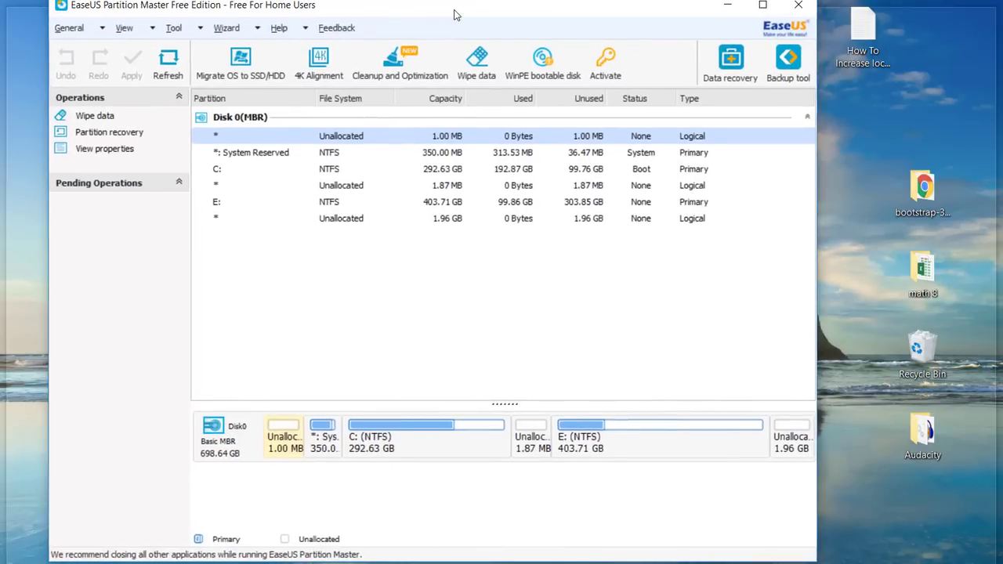
Maximize EaseUS Partition Master and bring up the context menu for the 403.71 GB E: partition.
{"action": "left_click_drag", "start_coordinate": [473, 22], "coordinate": [477, 1]}
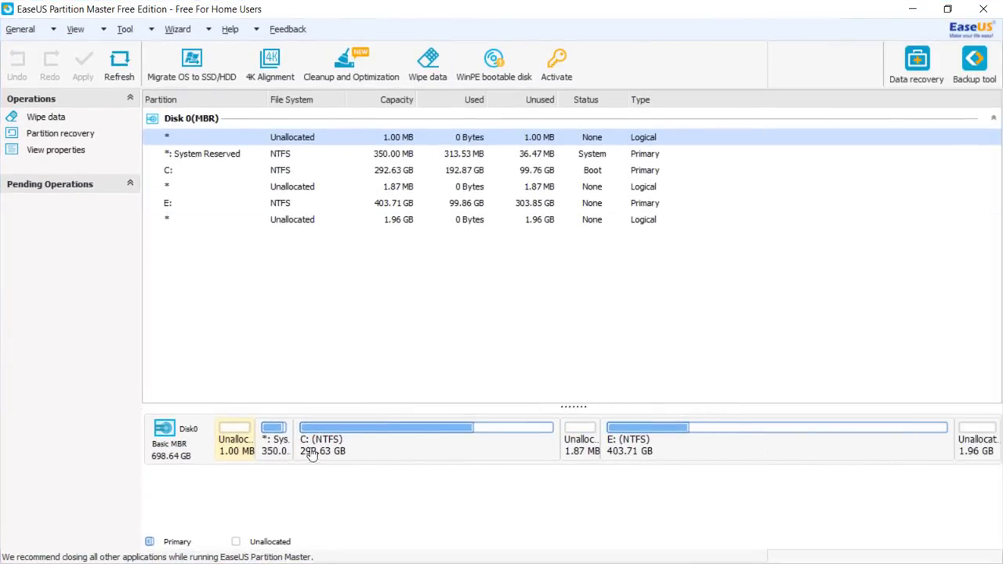
{"action": "left_click", "coordinate": [344, 449]}
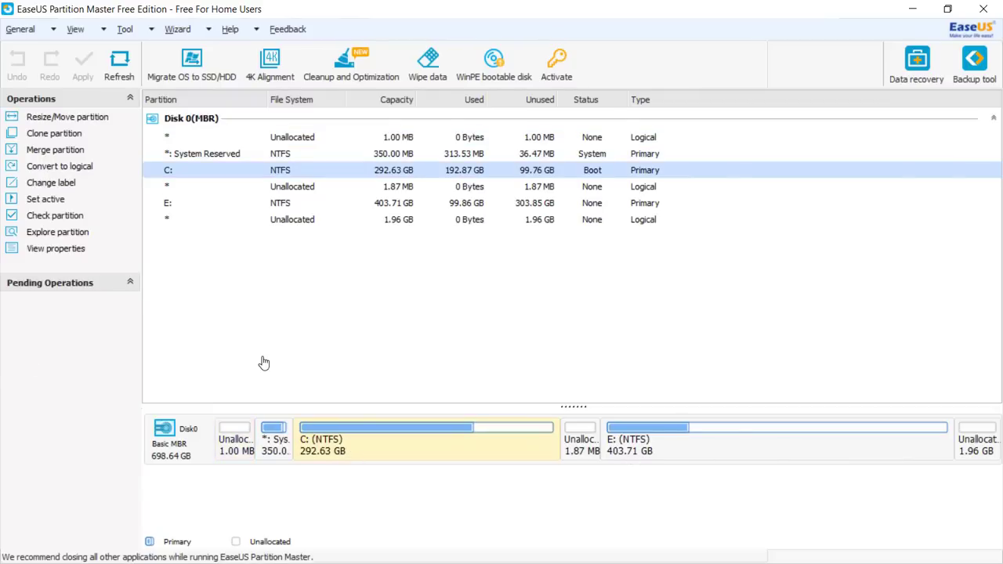
{"action": "left_click", "coordinate": [626, 443]}
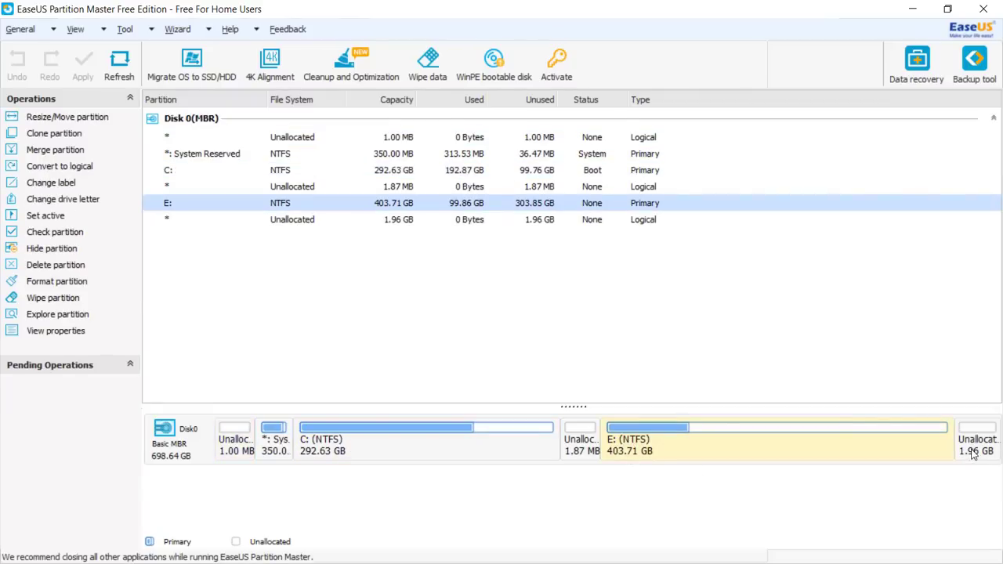
{"action": "right_click", "coordinate": [652, 435]}
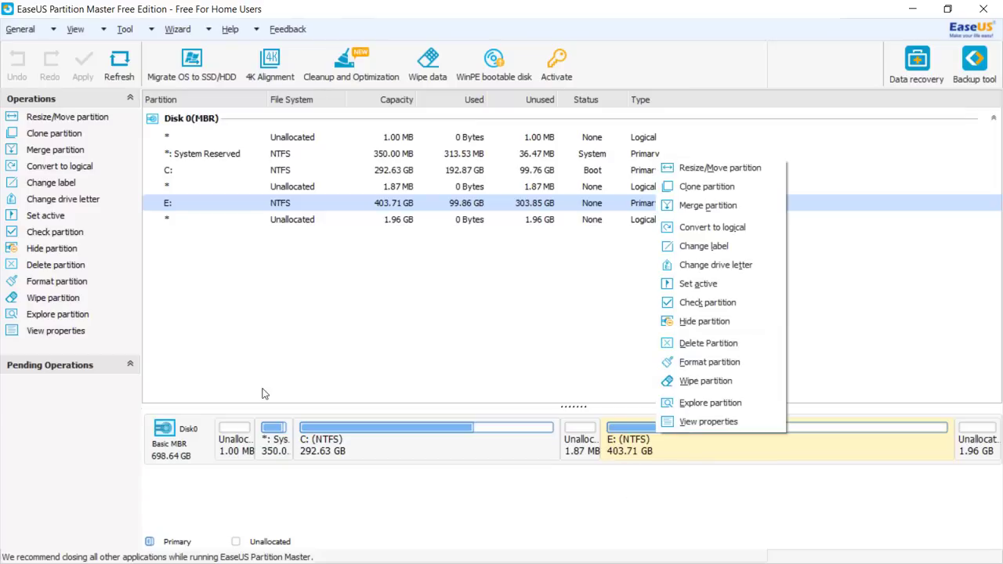
{"action": "right_click", "coordinate": [628, 446]}
{"action": "right_click", "coordinate": [630, 449]}
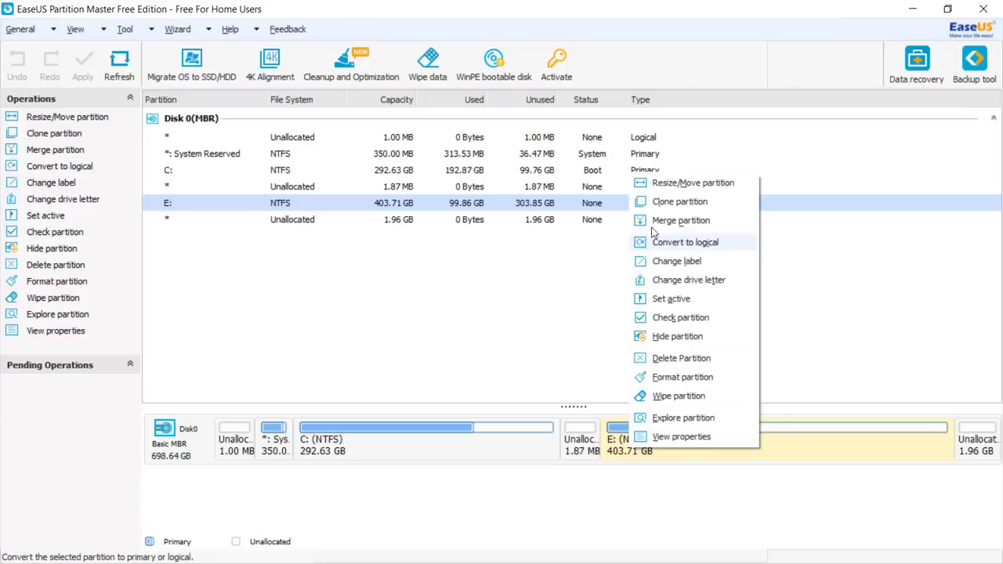
Resize/Move E: fully right so 2003.9 MB of unallocated space comes before it.
{"action": "left_click", "coordinate": [689, 183]}
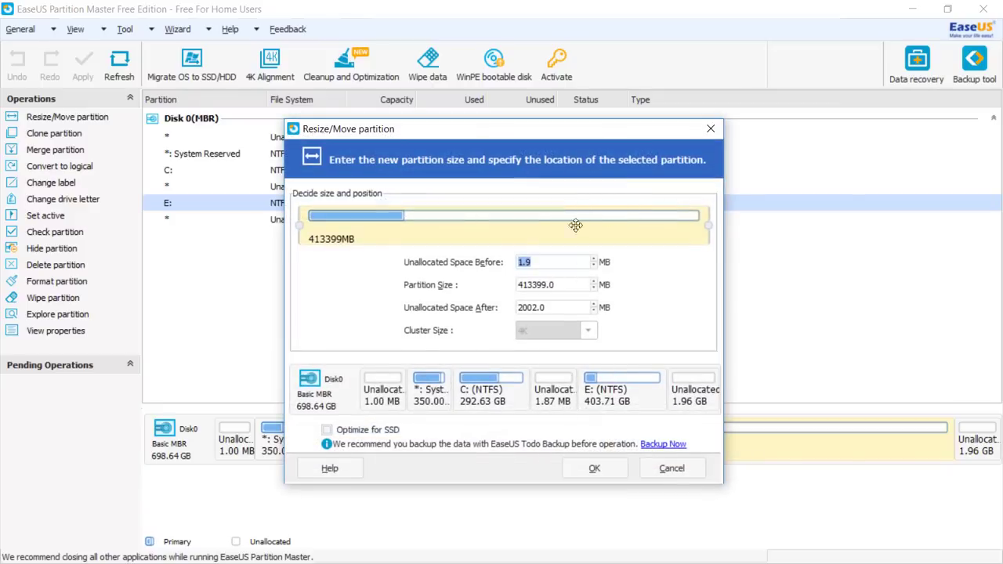
{"action": "mouse_move", "coordinate": [477, 222]}
{"action": "left_mouse_down"}
{"action": "mouse_move", "coordinate": [508, 221]}
{"action": "mouse_move", "coordinate": [460, 219]}
{"action": "left_mouse_up"}
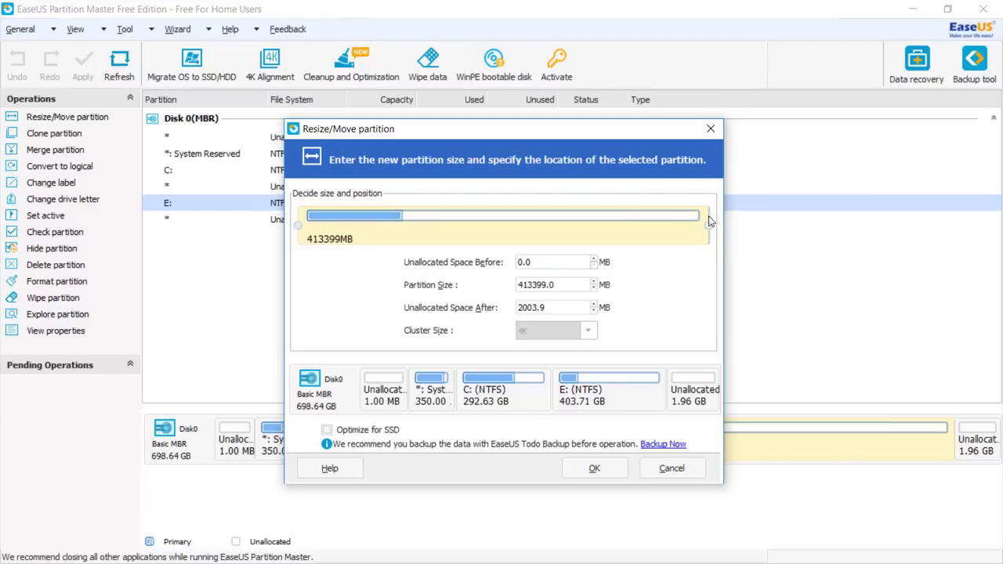
{"action": "left_click_drag", "start_coordinate": [622, 219], "coordinate": [637, 218]}
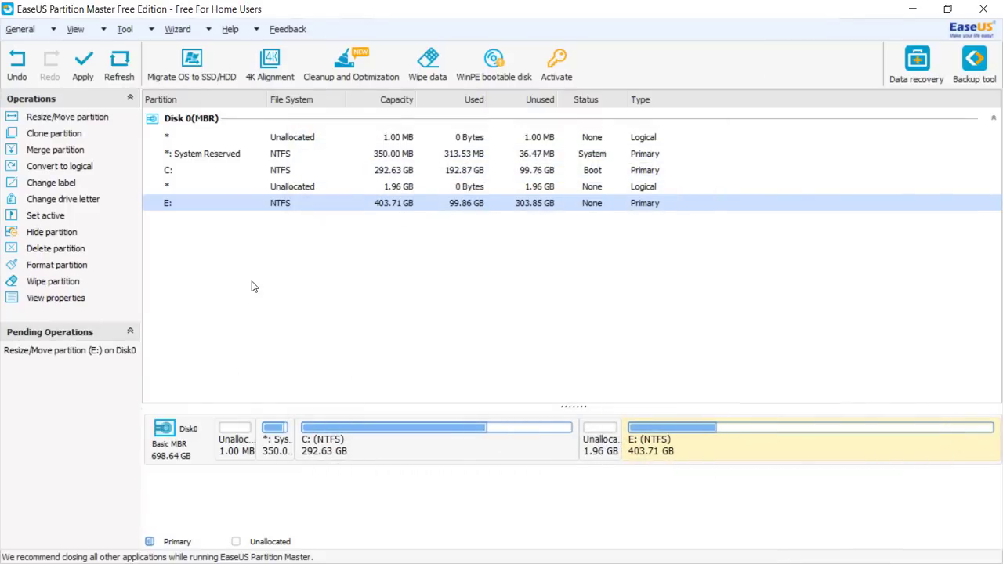
Apply the queued E: move, confirm with Yes, and close the success message when finished.
{"action": "left_click", "coordinate": [84, 70]}
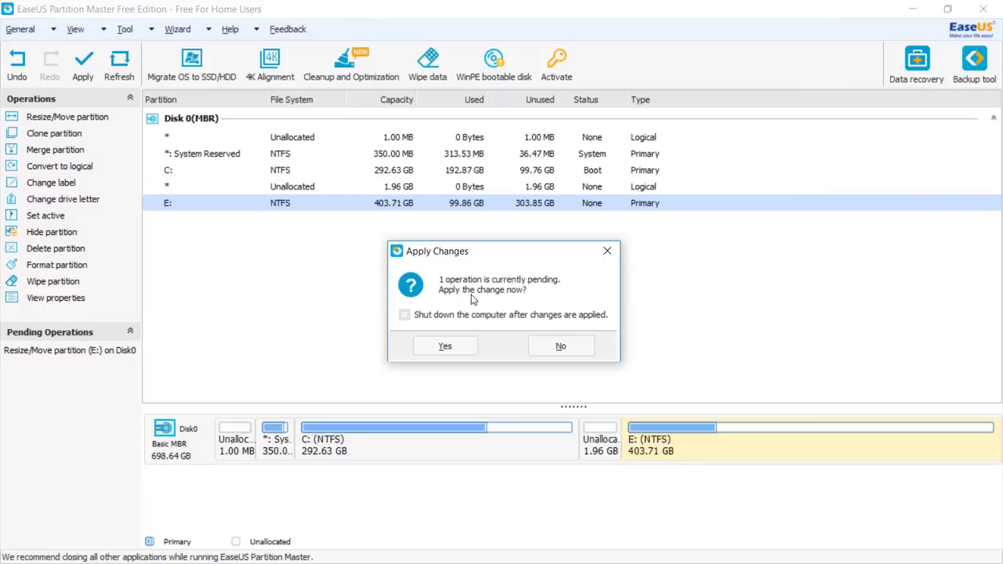
{"action": "left_click", "coordinate": [438, 354]}
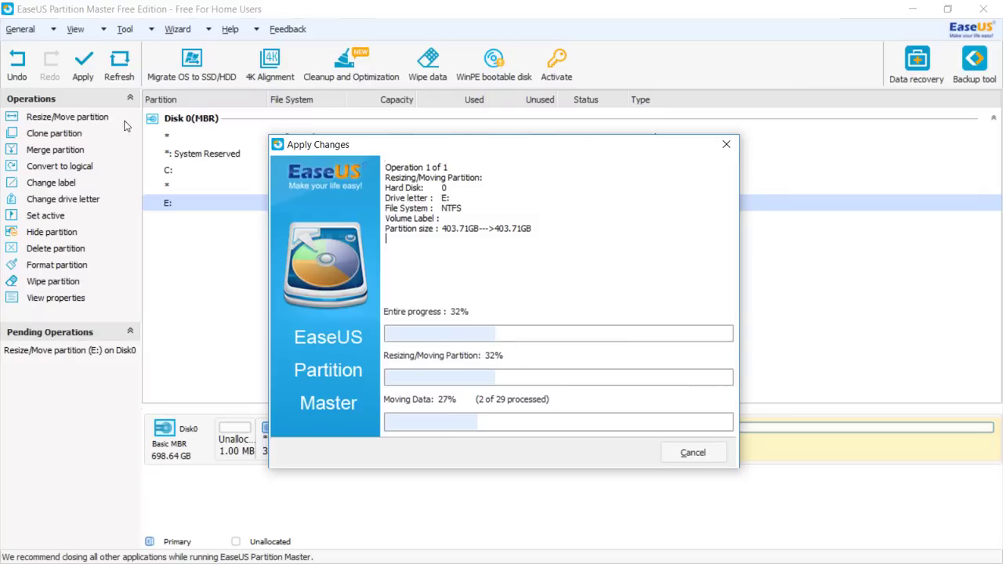
{"action": "left_click_drag", "start_coordinate": [458, 153], "coordinate": [440, 78]}
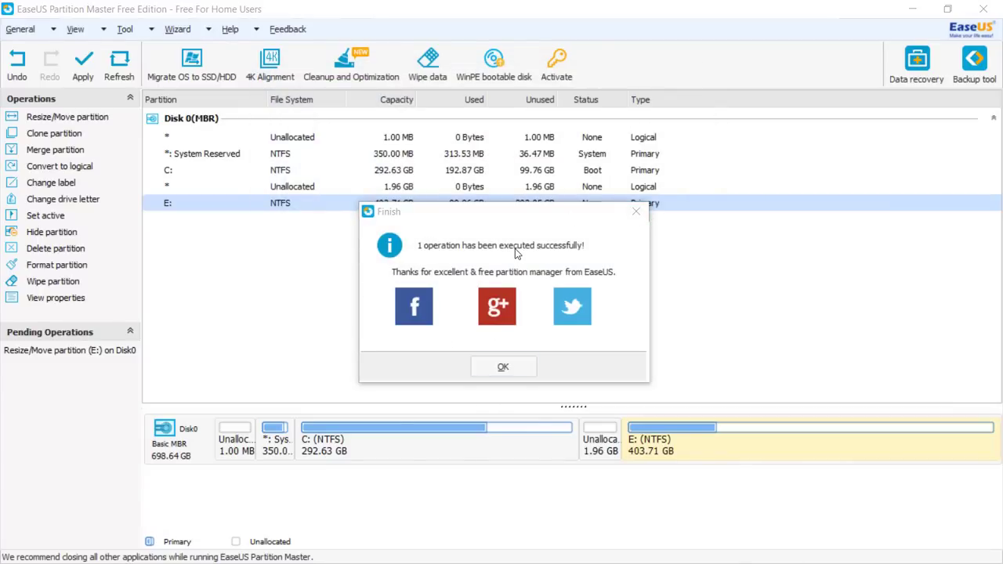
{"action": "left_click", "coordinate": [501, 373]}
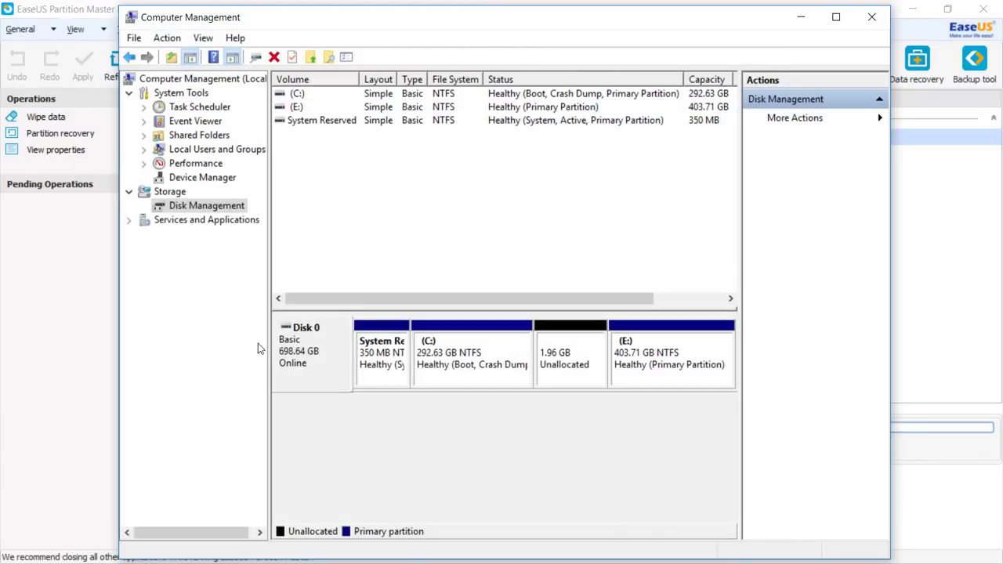
Extend C: by the full 2002 MB of adjacent unallocated space, reaching 294.58 GB.
{"action": "left_click", "coordinate": [555, 367]}
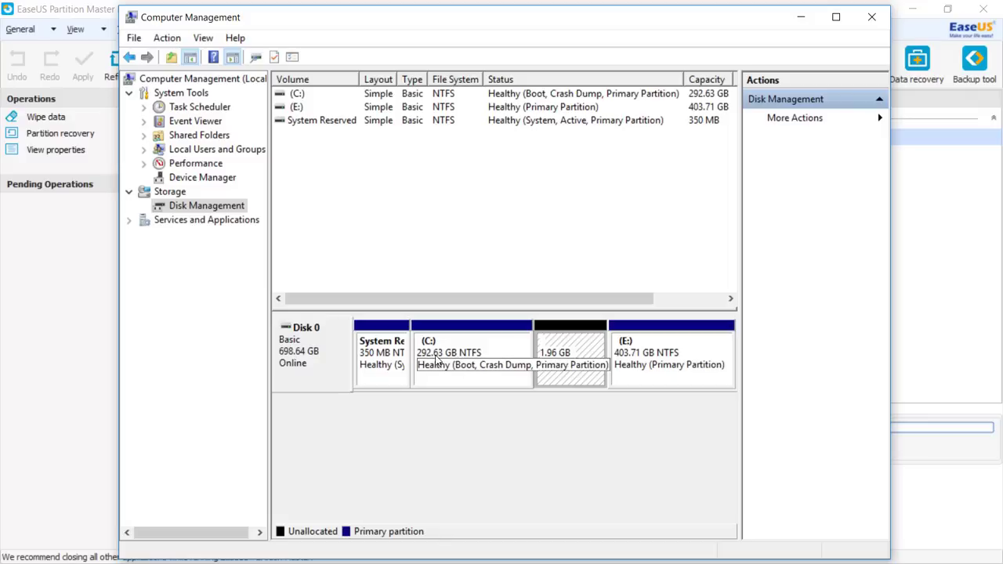
{"action": "right_click", "coordinate": [468, 354]}
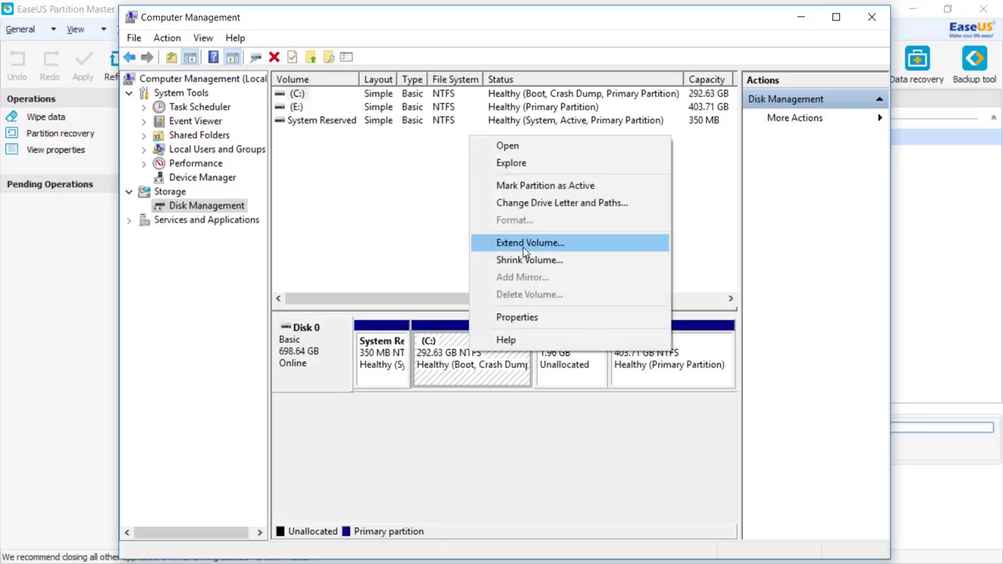
{"action": "left_click", "coordinate": [458, 444]}
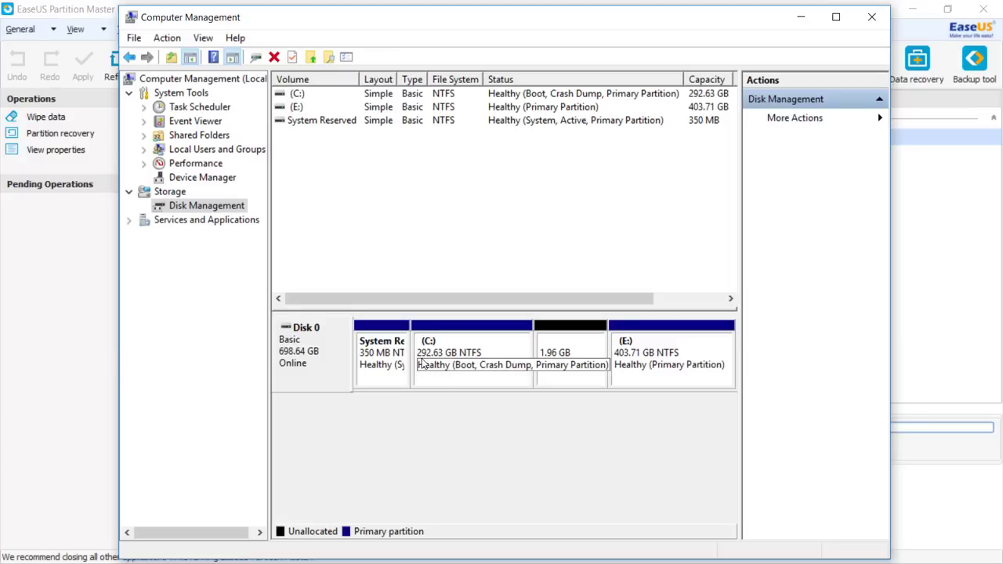
{"action": "right_click", "coordinate": [455, 354]}
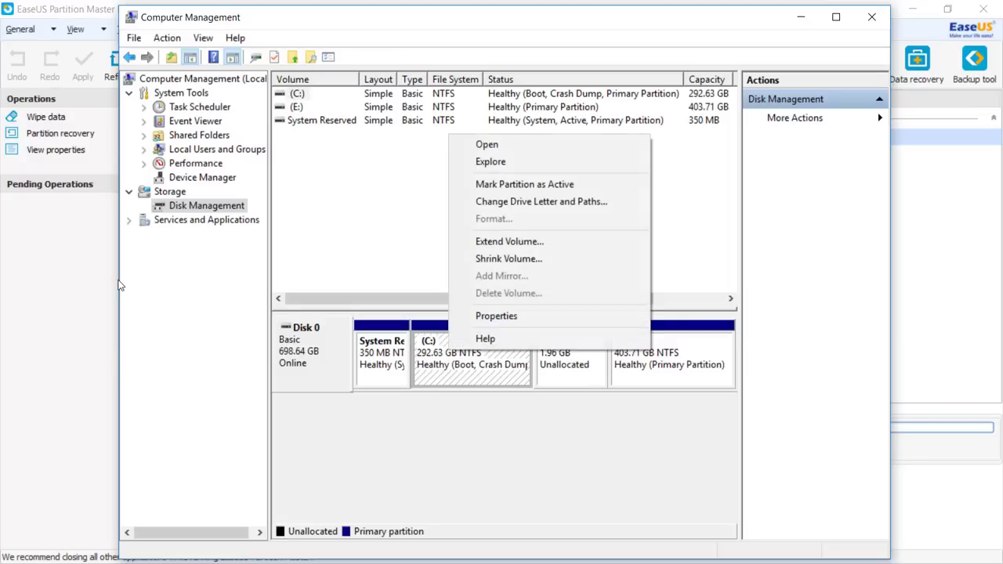
{"action": "left_click", "coordinate": [502, 242]}
{"action": "left_click", "coordinate": [560, 383]}
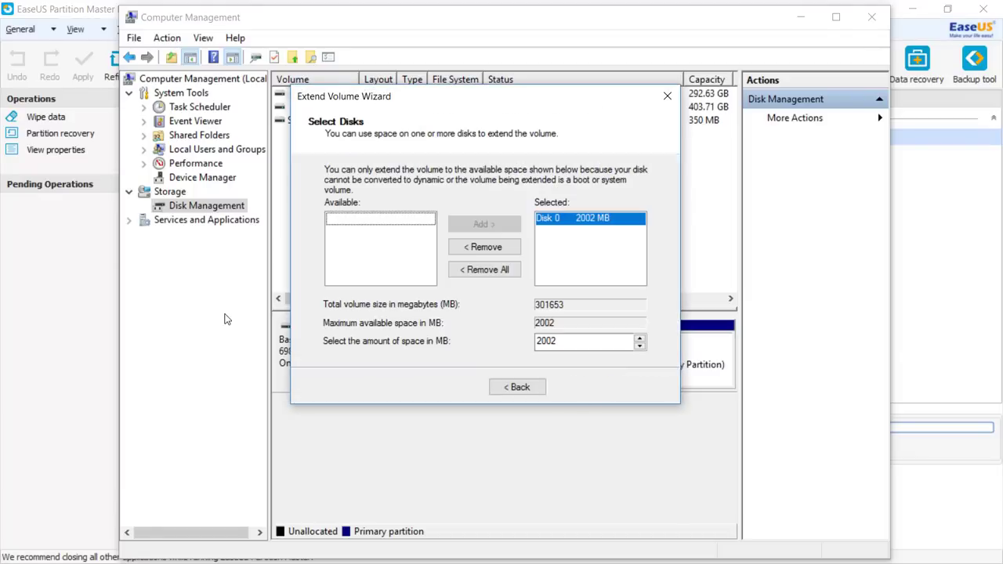
{"action": "left_click", "coordinate": [575, 387]}
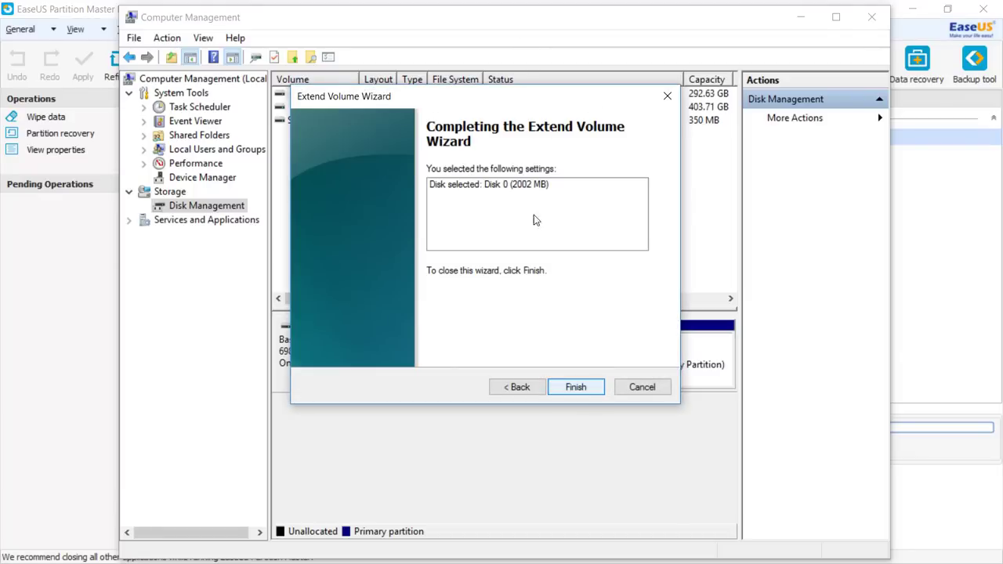
{"action": "left_click_drag", "start_coordinate": [505, 96], "coordinate": [769, 18]}
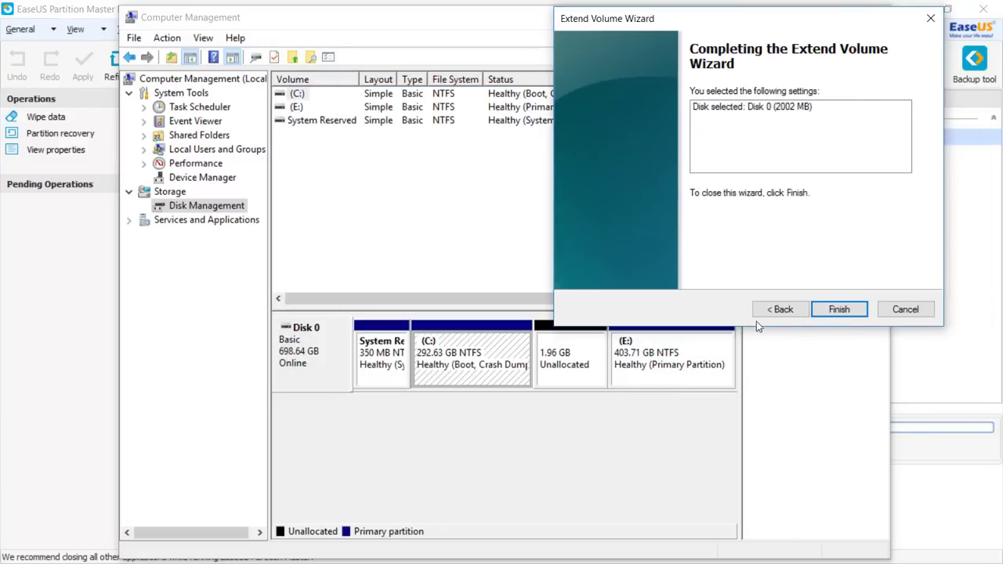
{"action": "left_click", "coordinate": [839, 310]}
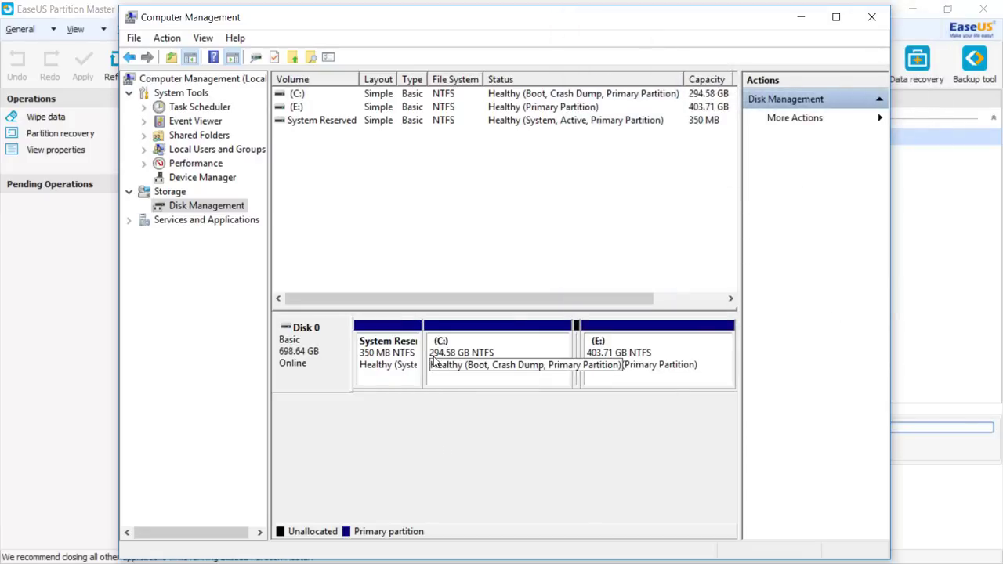
Refresh This PC so Local Disk (C:) reports 101 GB free of 294 GB.
{"action": "left_click", "coordinate": [629, 367]}
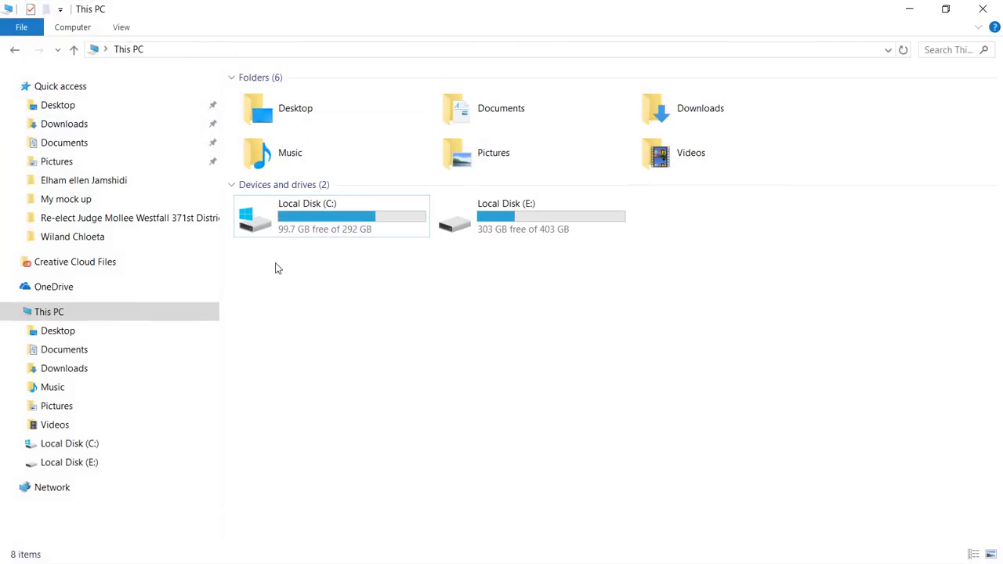
{"action": "right_click", "coordinate": [320, 230]}
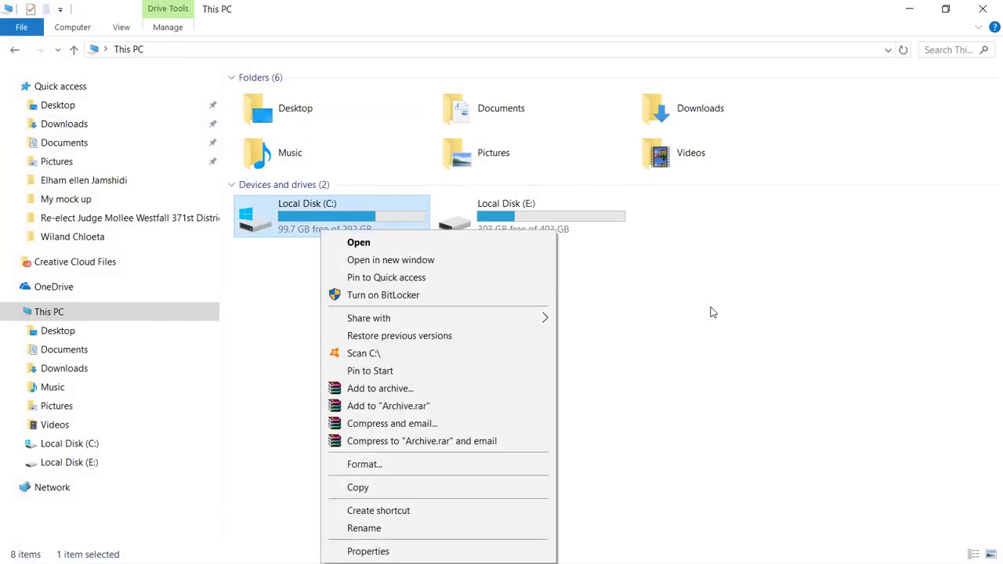
{"action": "right_click", "coordinate": [710, 308]}
{"action": "left_click", "coordinate": [761, 378]}
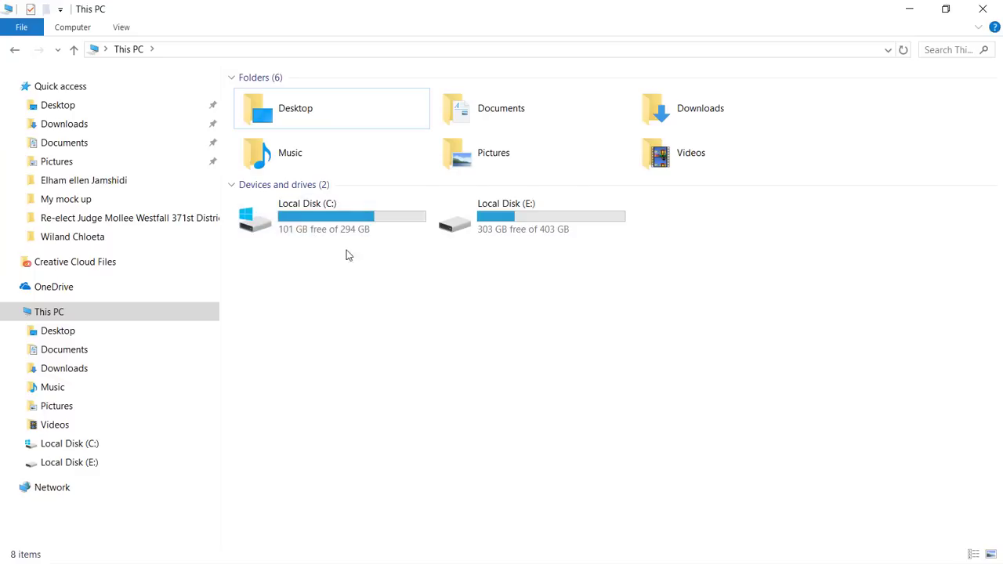